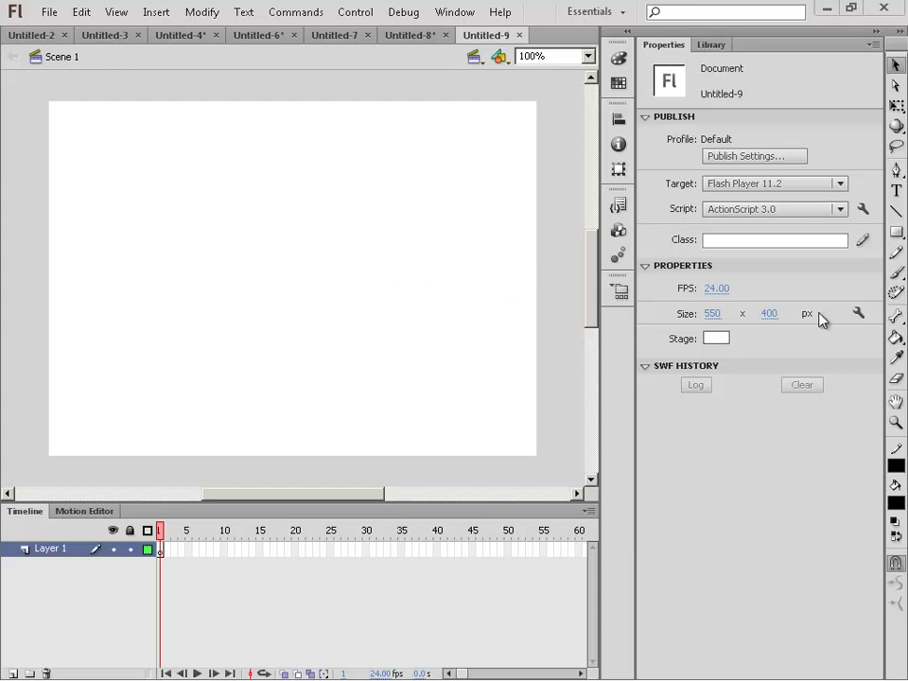
Step: Brush a black stick figure near the lower-left corner of the stage on frame 1
left_click(896, 275)
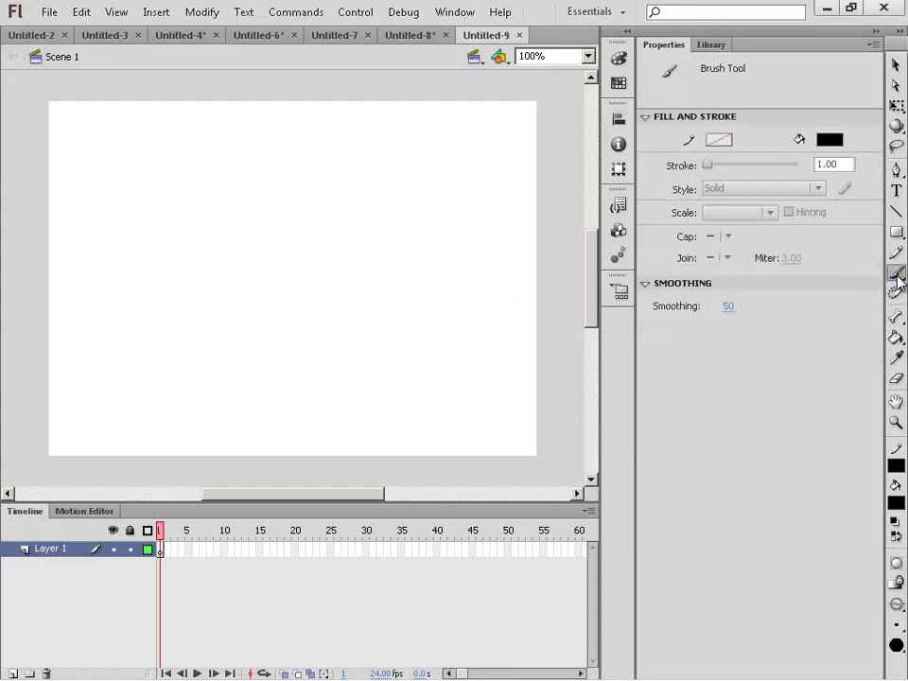
mouse_move(98, 387)
left_mouse_down()
mouse_move(96, 402)
mouse_move(84, 390)
mouse_move(96, 386)
mouse_move(90, 441)
mouse_move(101, 418)
mouse_move(81, 450)
mouse_move(101, 448)
left_mouse_up()
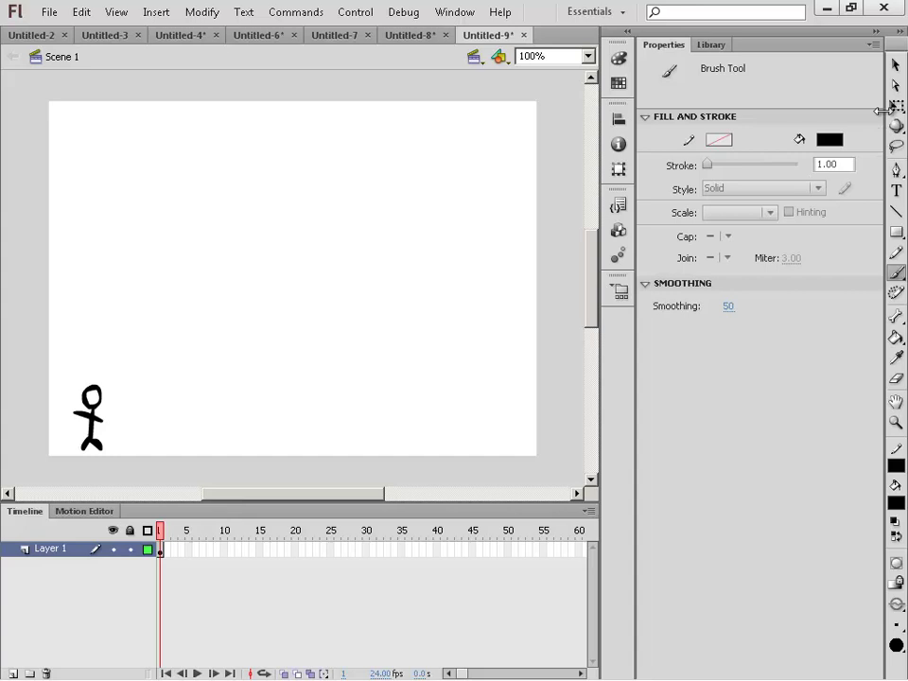
Step: Insert keyframes at frames 2, 3 and 4, each copying the stick figure
right_click(167, 550)
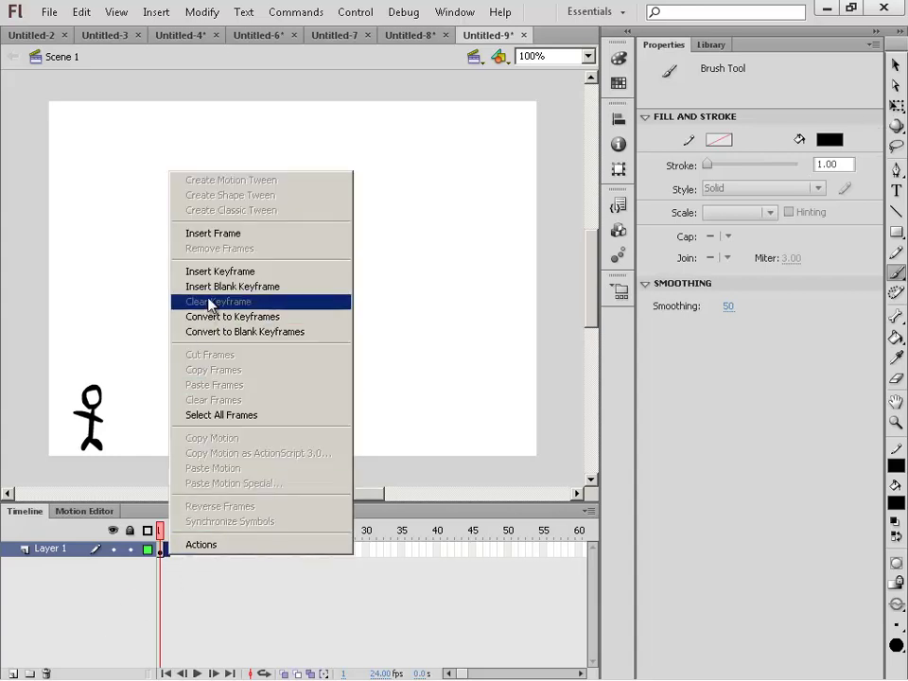
left_click(220, 272)
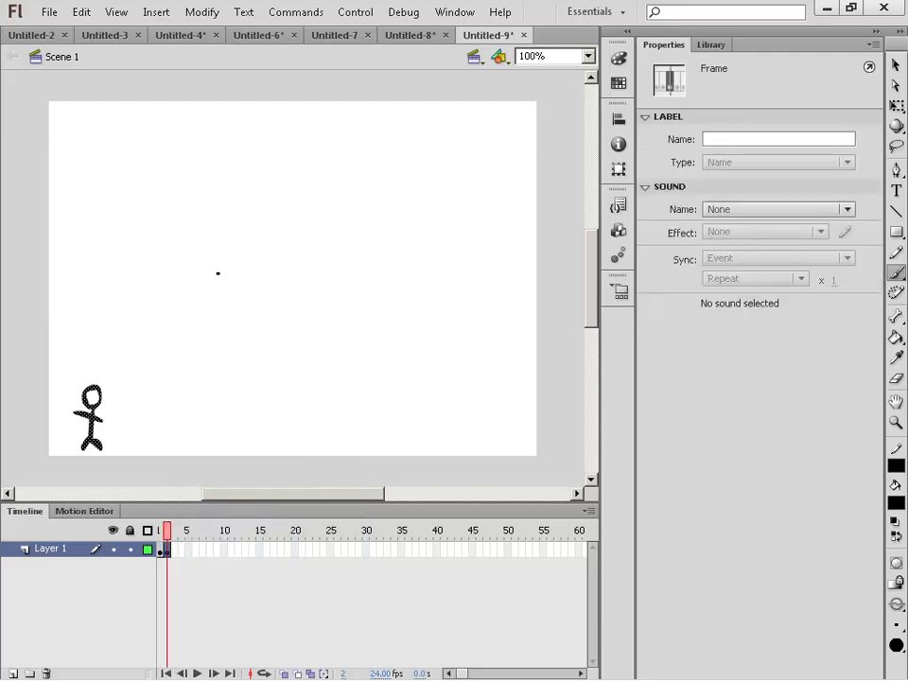
right_click(176, 550)
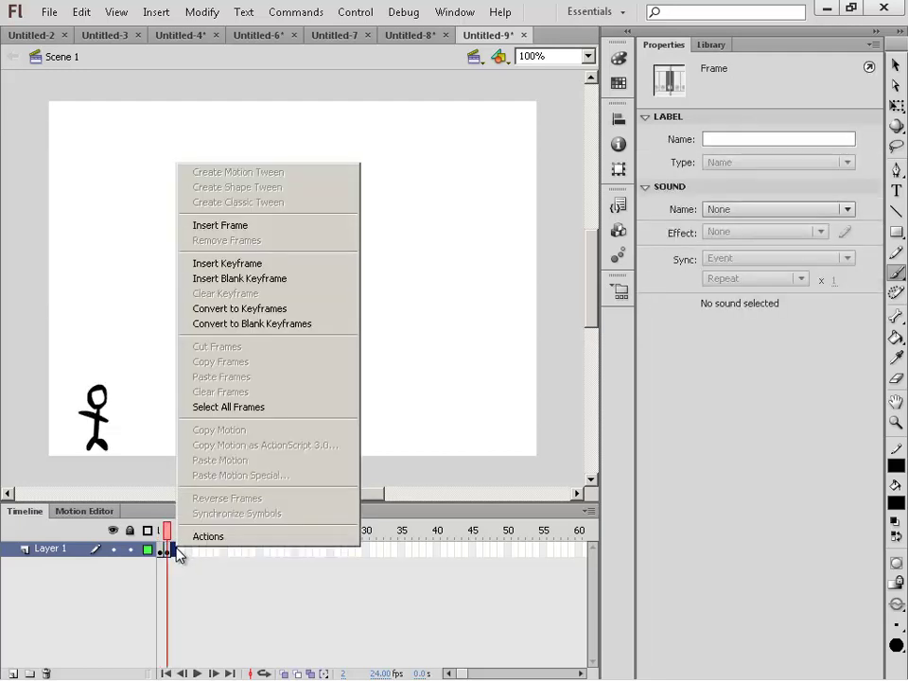
left_click(242, 264)
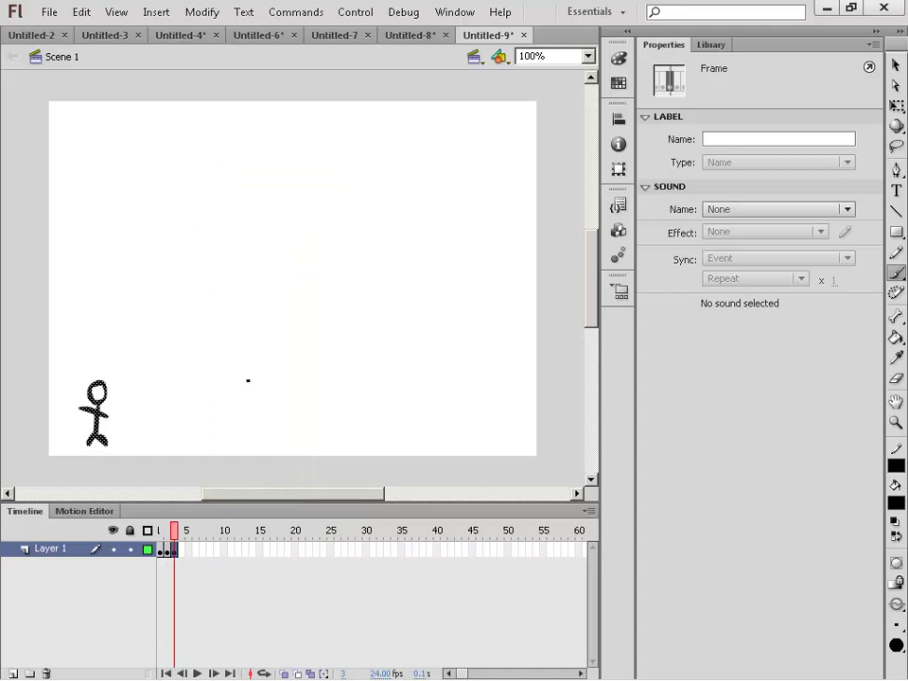
right_click(181, 551)
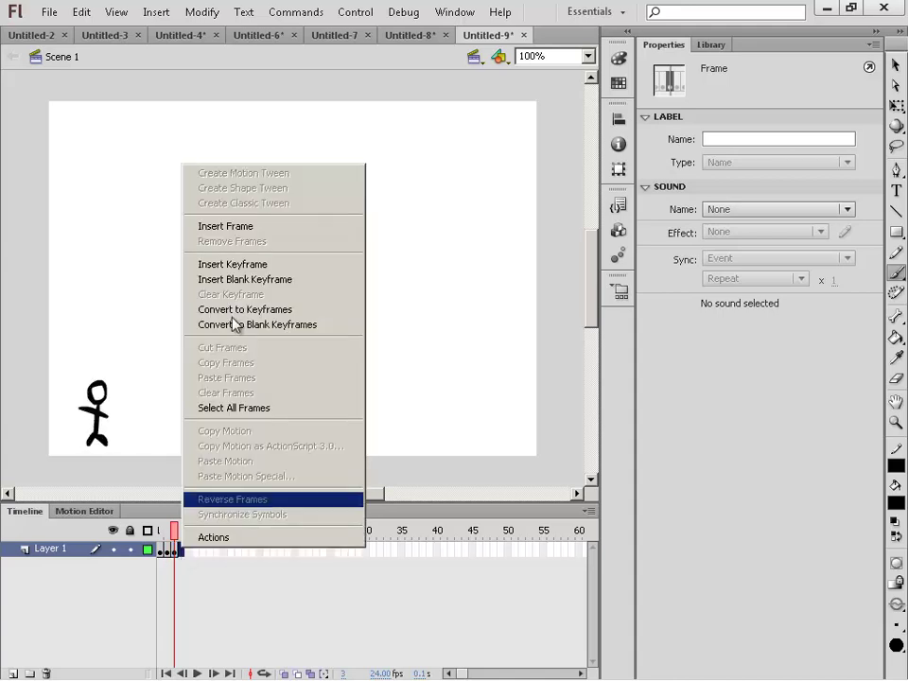
left_click(229, 264)
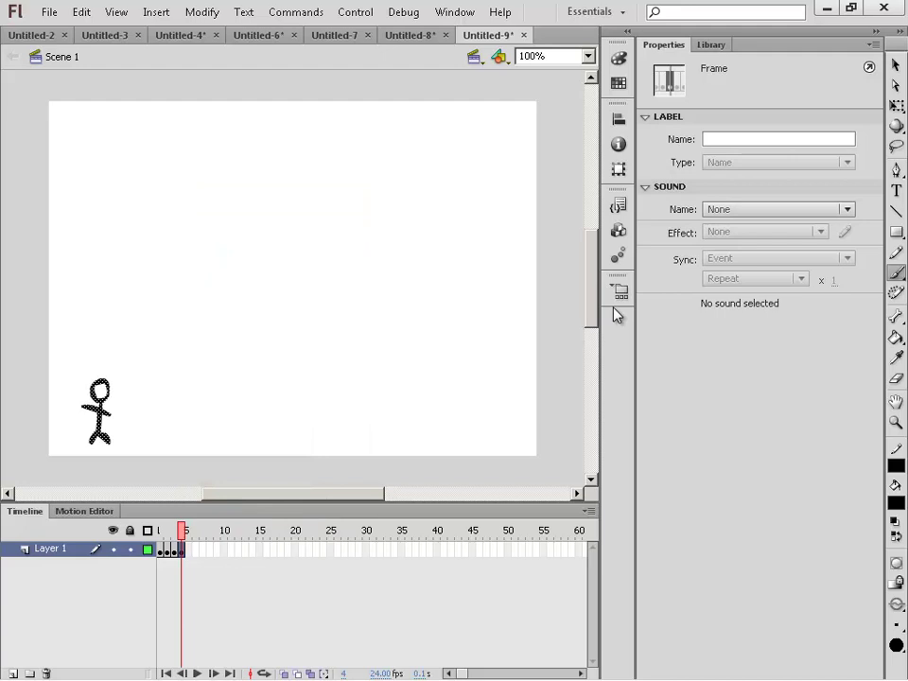
Step: Tilt the frame 4 figure clockwise with Free Transform, then add keyframe 5
left_click(896, 106)
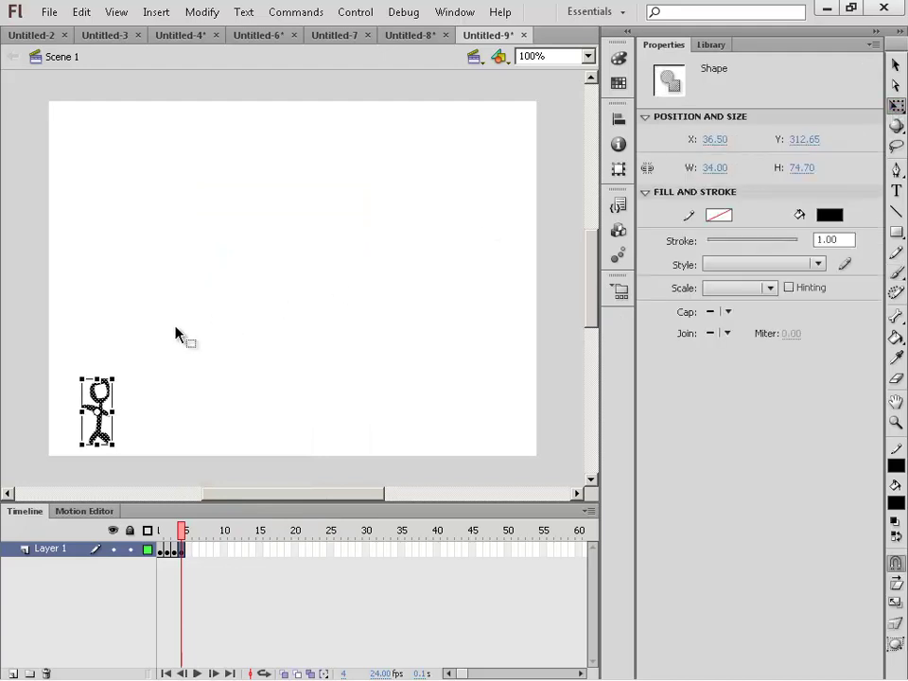
left_click_drag(126, 365, 133, 373)
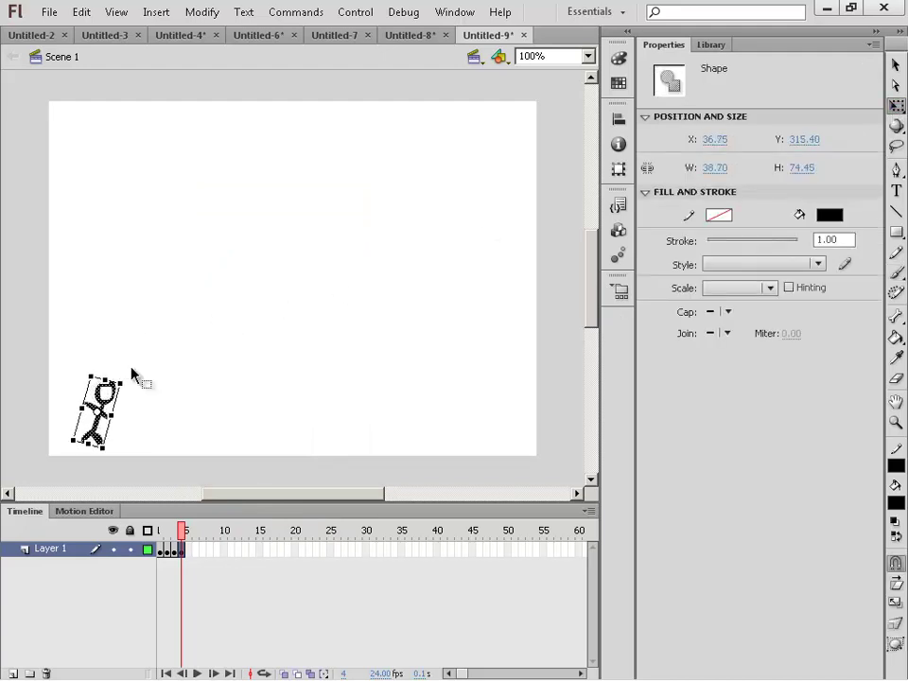
right_click(191, 551)
left_click(248, 272)
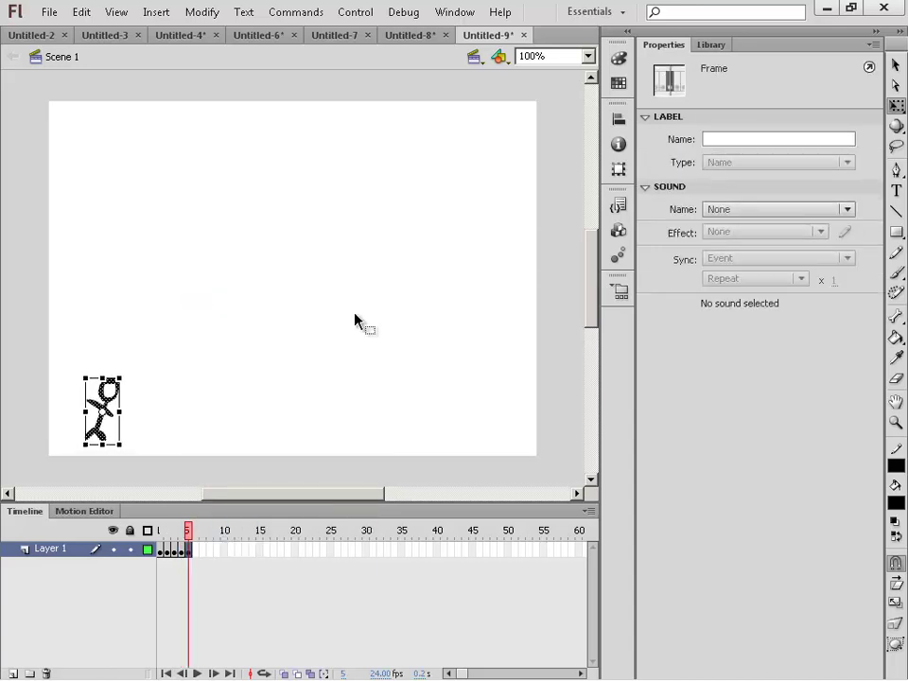
key("ctrl+Return")
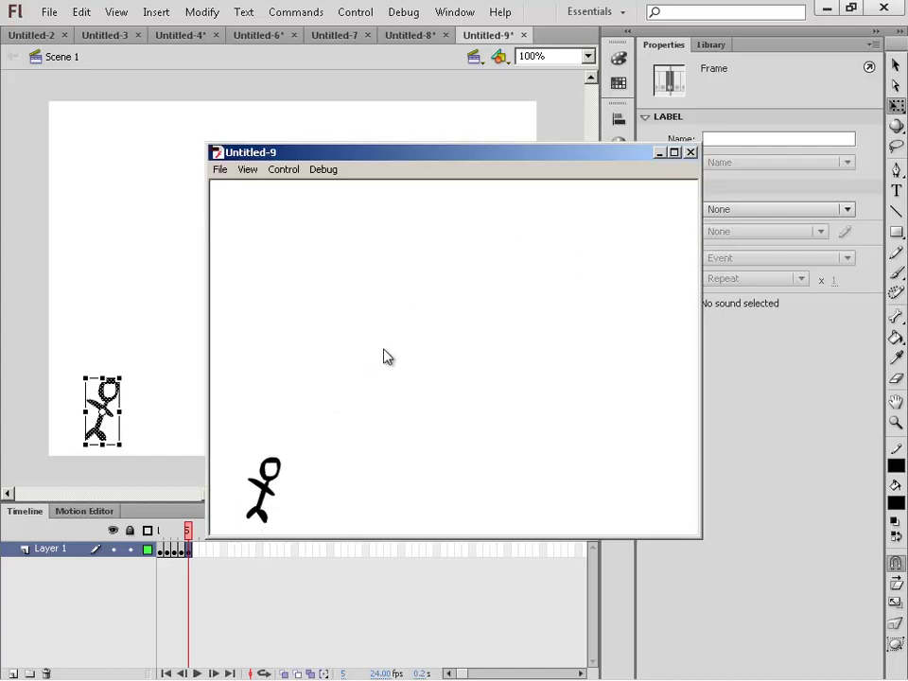
left_click(691, 153)
left_click(415, 264)
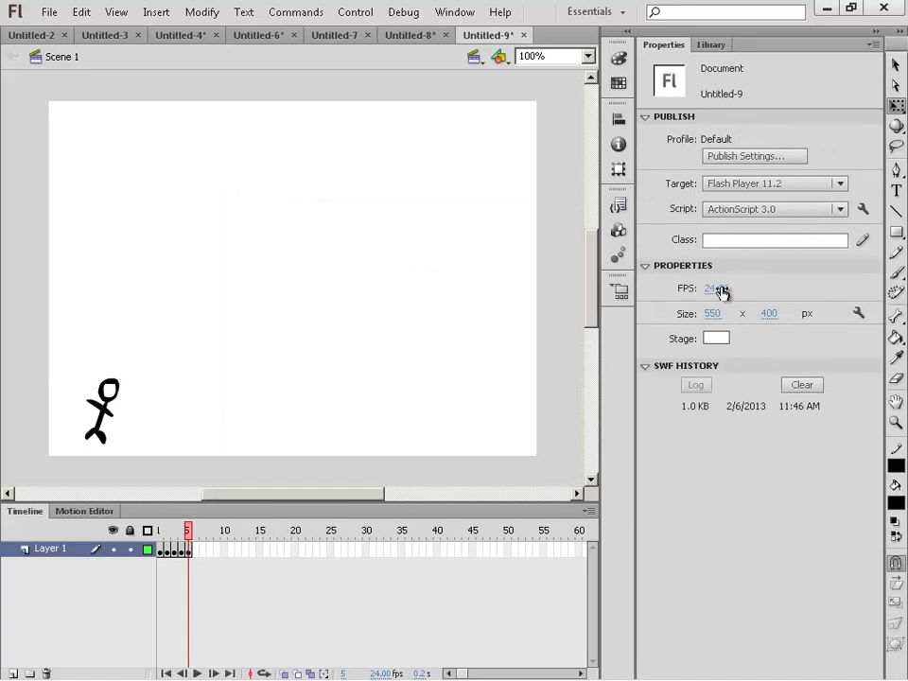
Step: Set the frame rate to 1 fps and test-play the animation
left_click(896, 64)
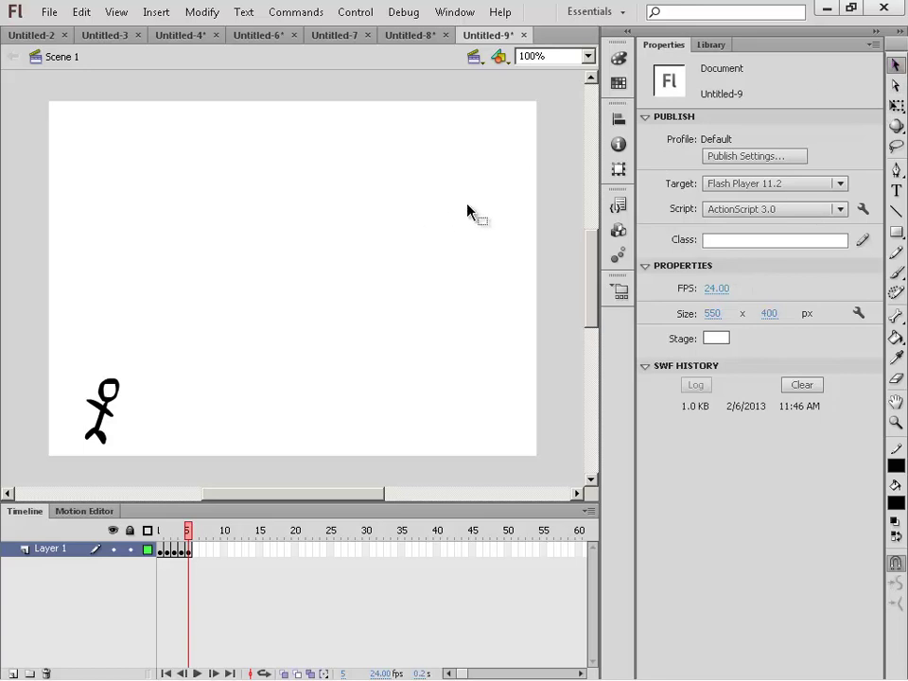
left_click(716, 288)
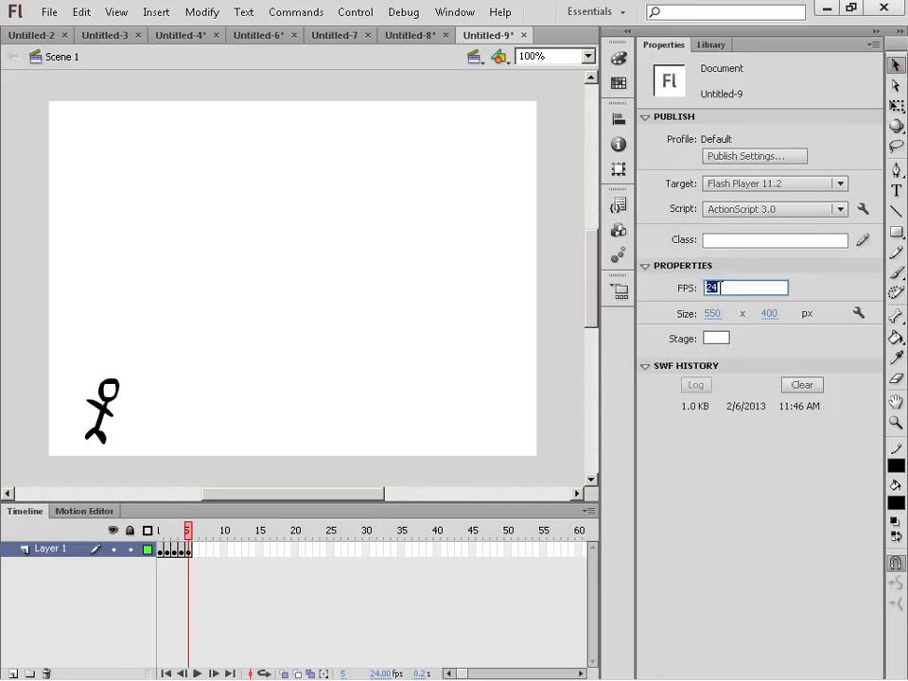
type("1")
key("Return")
key("ctrl+Return")
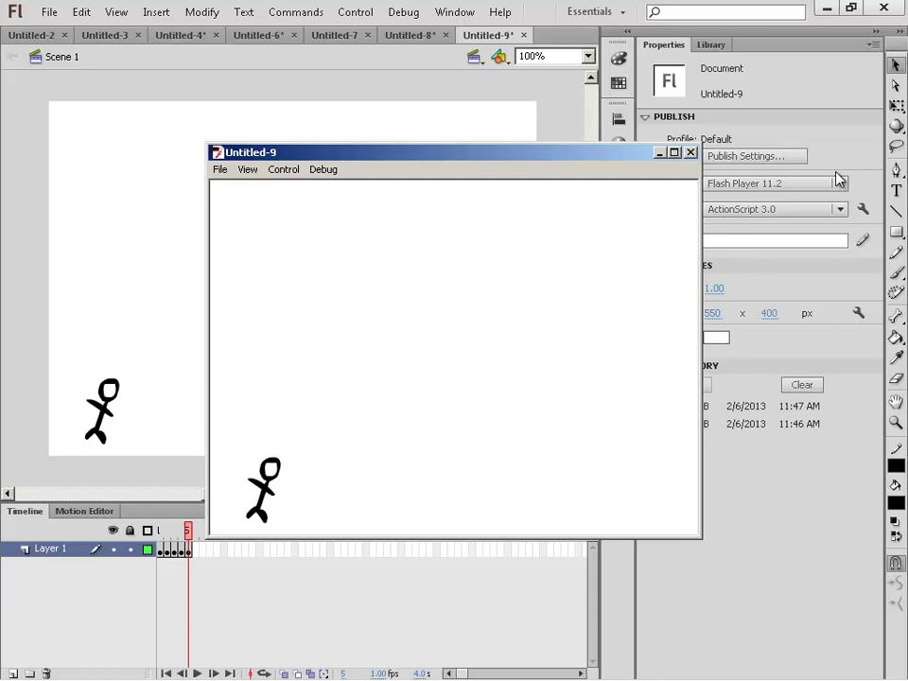
left_click(691, 152)
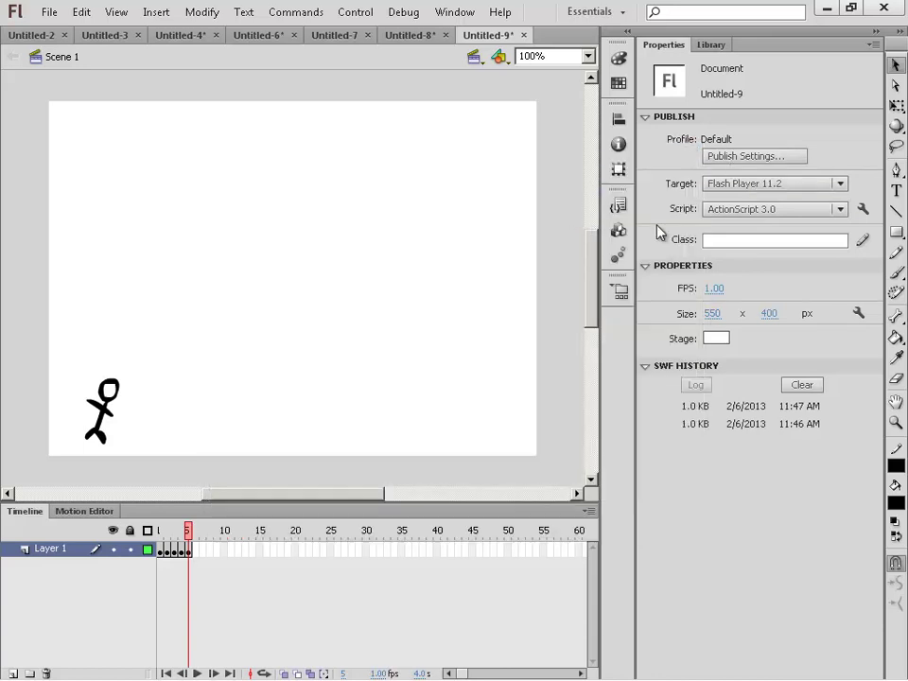
Step: Change the document frame rate to 2 fps
left_click(715, 287)
type("24")
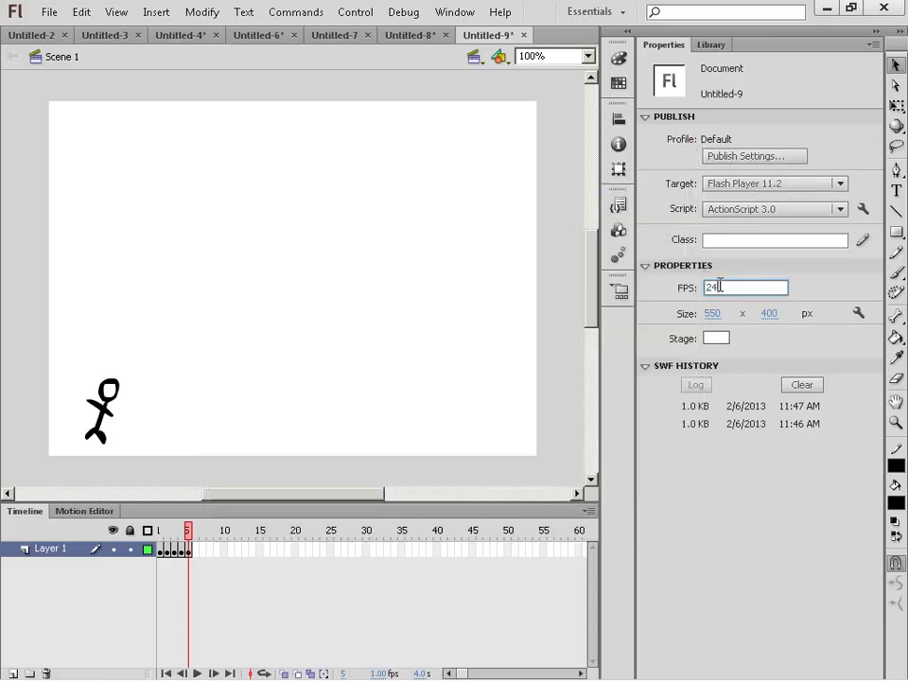
key("BackSpace")
key("BackSpace")
type("2")
key("Return")
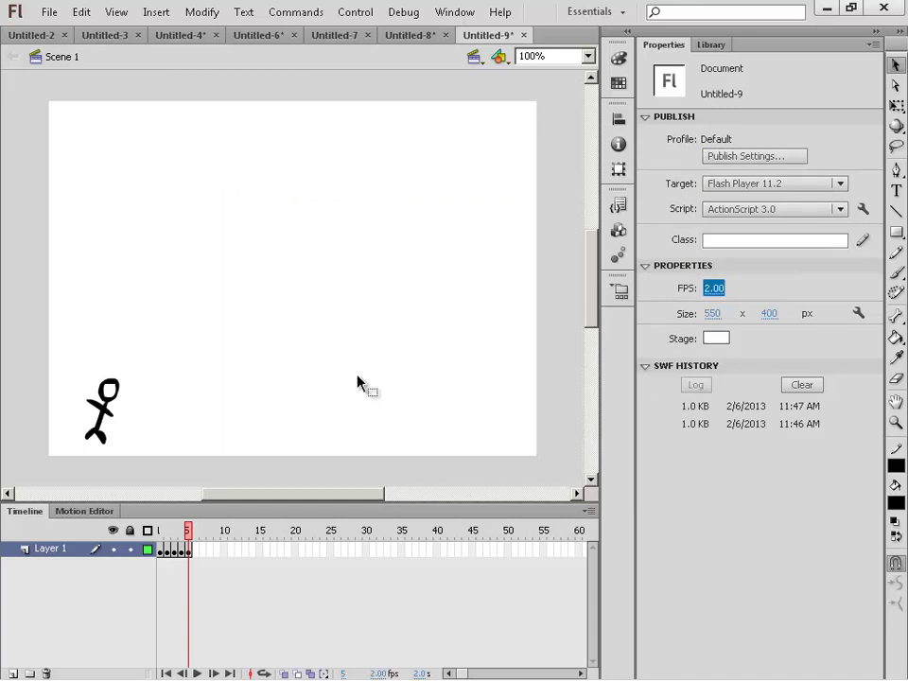
Step: Reposition the stick figure on keyframe 5
left_click(191, 552)
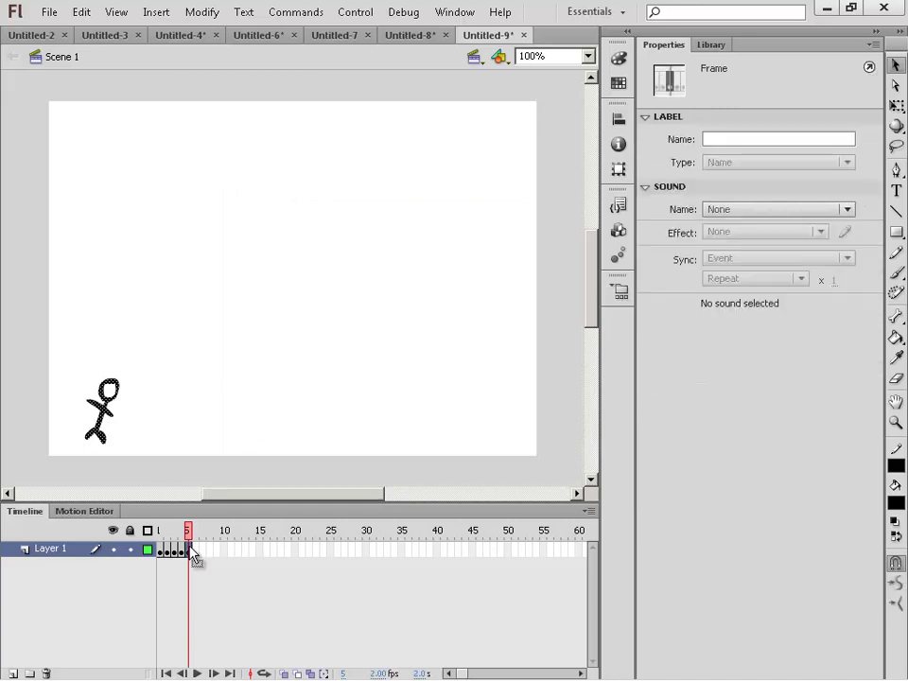
mouse_move(113, 419)
left_mouse_down()
mouse_move(138, 419)
mouse_move(89, 414)
mouse_move(132, 411)
mouse_move(84, 438)
mouse_move(126, 426)
mouse_move(117, 428)
mouse_move(127, 441)
left_mouse_up()
left_click(104, 459)
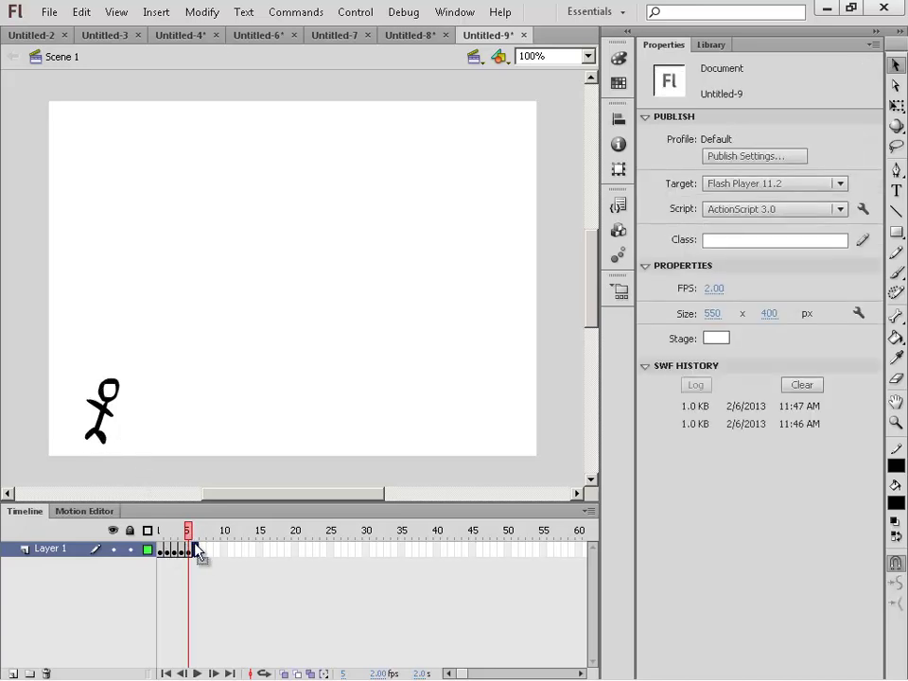
Step: Add a blank keyframe at frame 6 and brush the figure with a raised leg
right_click(198, 551)
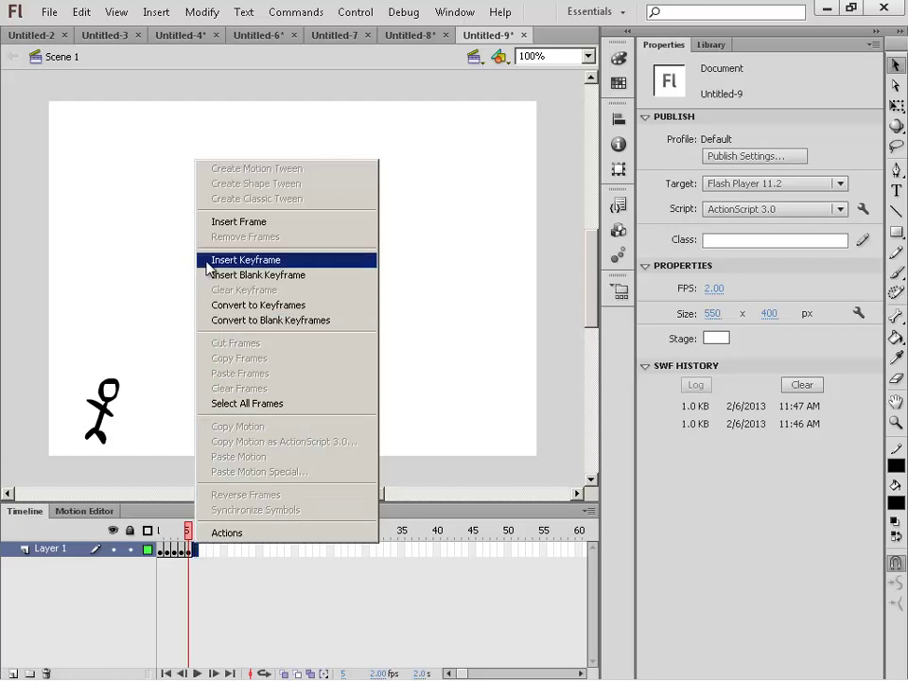
left_click(280, 276)
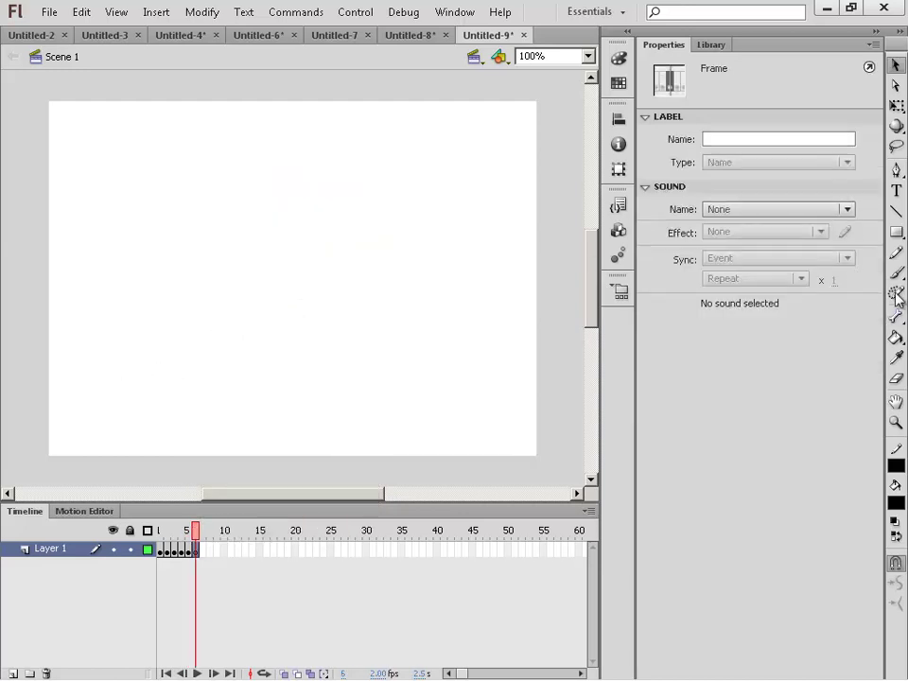
key("b")
mouse_move(102, 379)
left_mouse_down()
mouse_move(94, 395)
mouse_move(108, 384)
mouse_move(105, 405)
mouse_move(118, 408)
mouse_move(87, 407)
mouse_move(120, 408)
mouse_move(109, 419)
mouse_move(104, 460)
mouse_move(128, 445)
left_mouse_up()
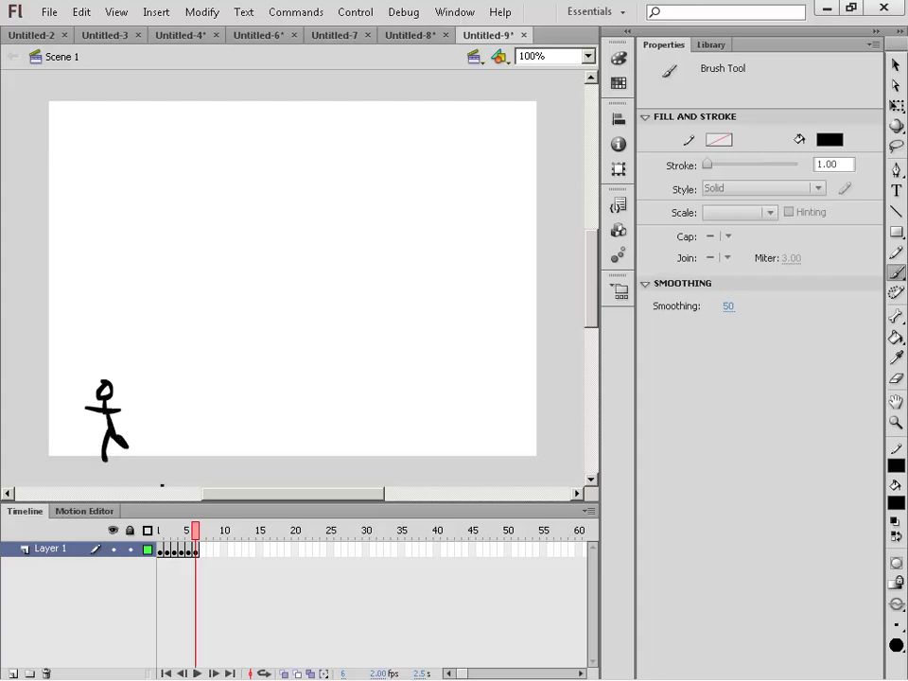
Step: Add a blank keyframe at frame 7 and draw the figure with its leg kicked out
right_click(205, 551)
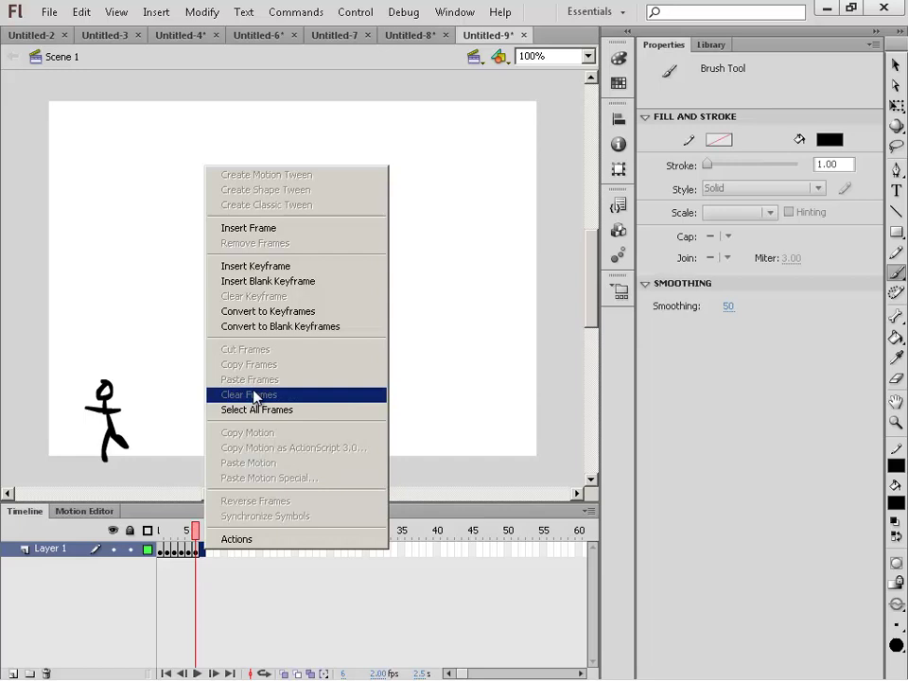
left_click(270, 281)
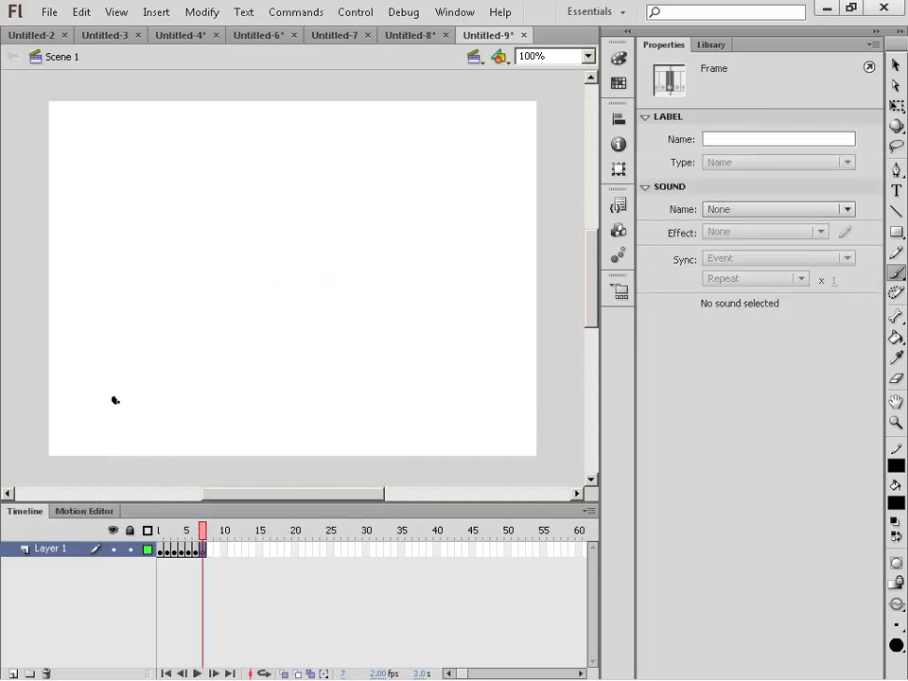
mouse_move(115, 400)
left_mouse_down()
mouse_move(115, 387)
mouse_move(120, 419)
mouse_move(137, 413)
mouse_move(111, 423)
mouse_move(180, 440)
left_mouse_up()
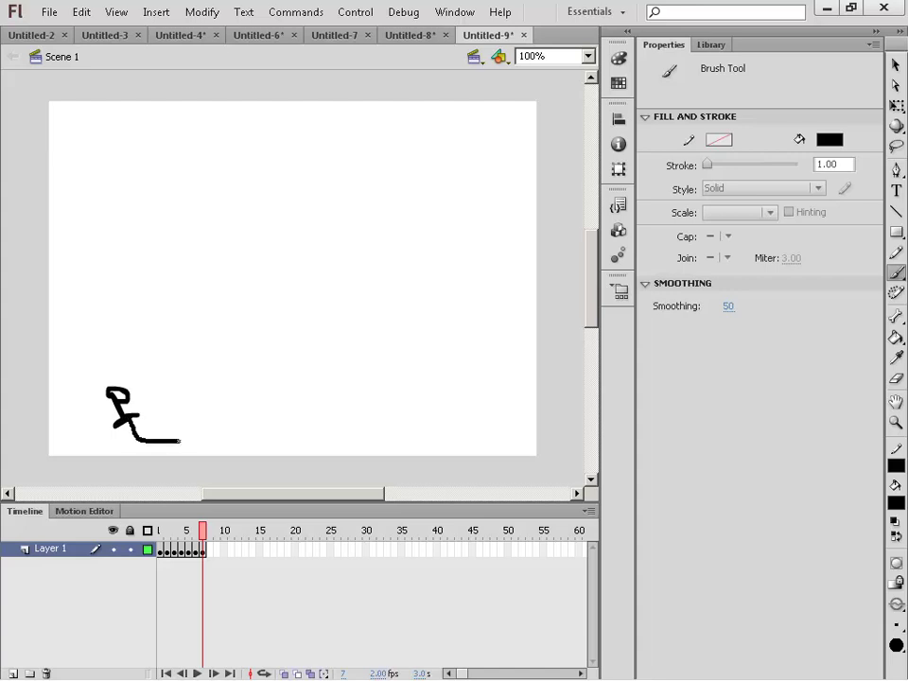
mouse_move(130, 422)
left_mouse_down()
mouse_move(148, 449)
mouse_move(179, 446)
left_mouse_up()
Step: Undo back to the single frame 1 keyframe and switch on onion skinning
left_click(169, 552)
key("ctrl+z")
key("ctrl+z")
key("ctrl+z")
key("ctrl+z")
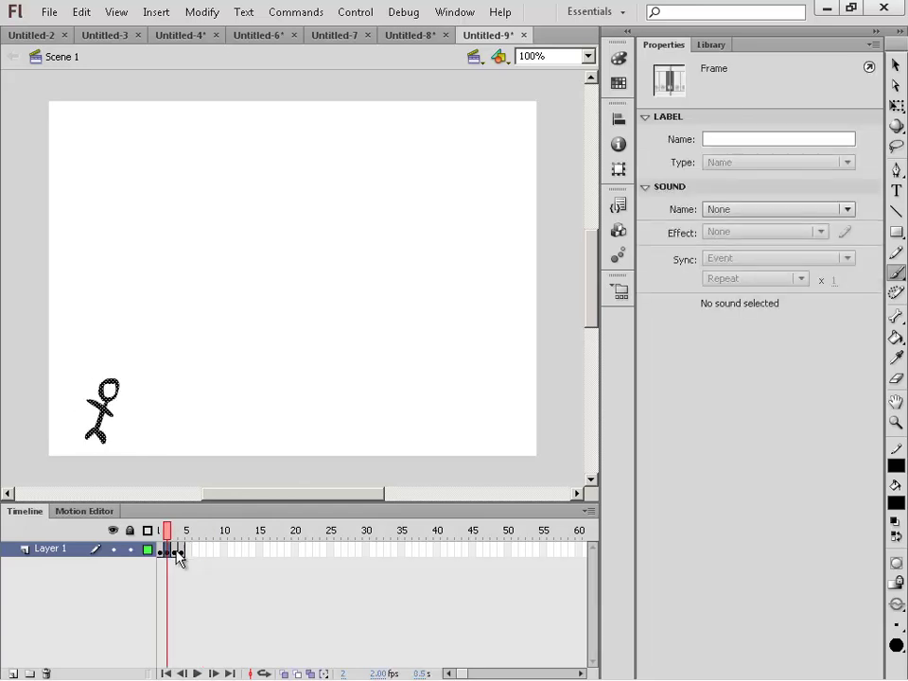
left_click(158, 551)
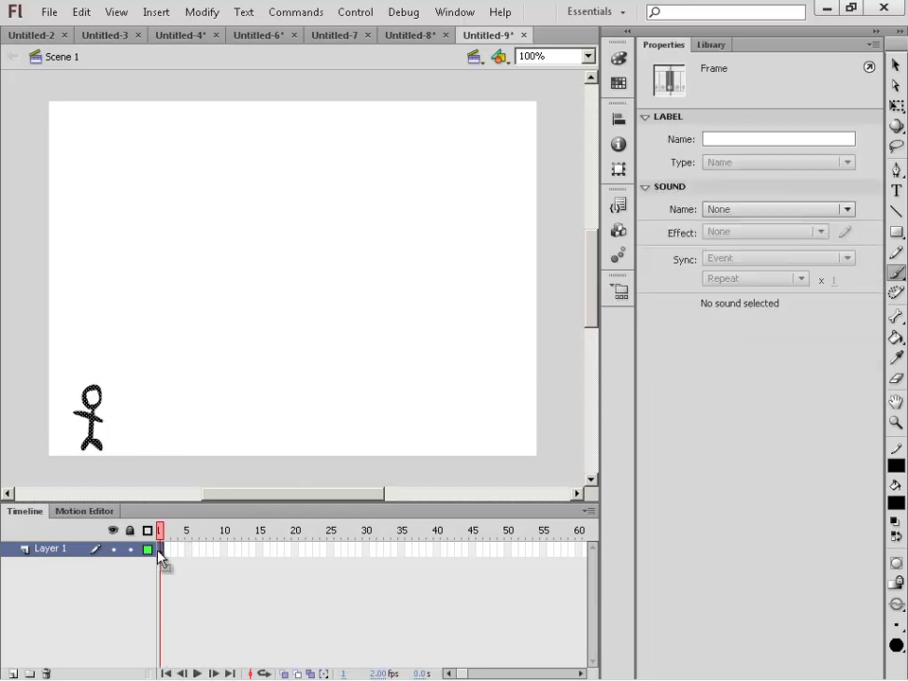
left_click(287, 673)
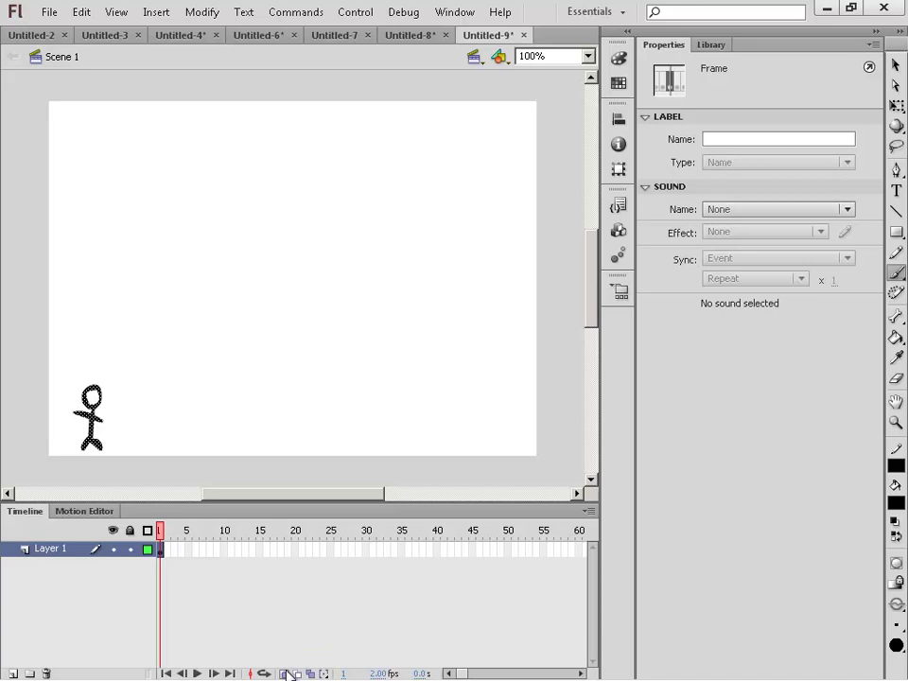
left_click(288, 673)
Step: Insert a blank keyframe at frame 2 and brush the new pose over the first pose's ghost
right_click(165, 552)
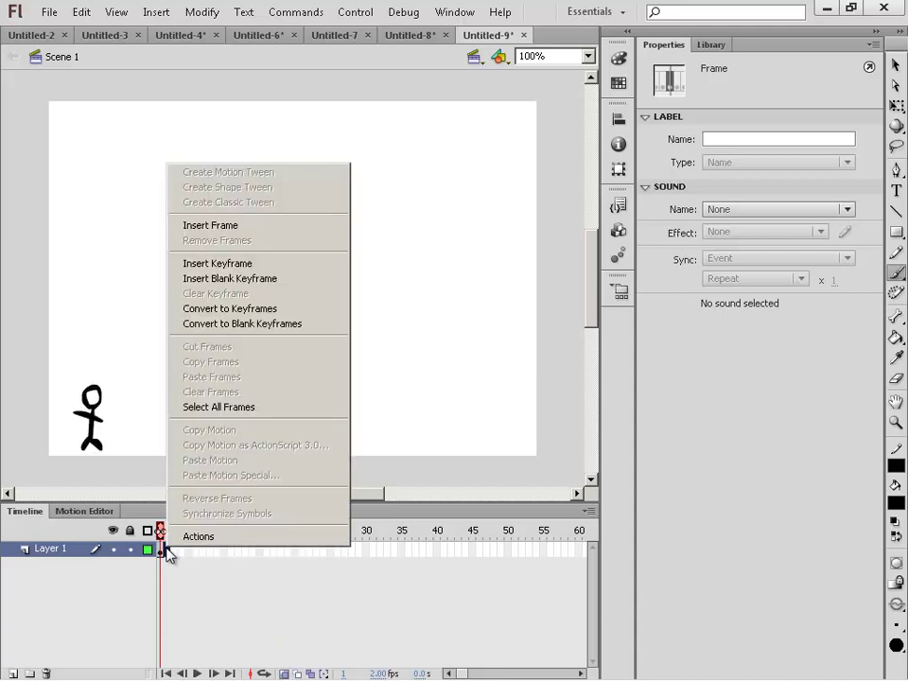
left_click(232, 279)
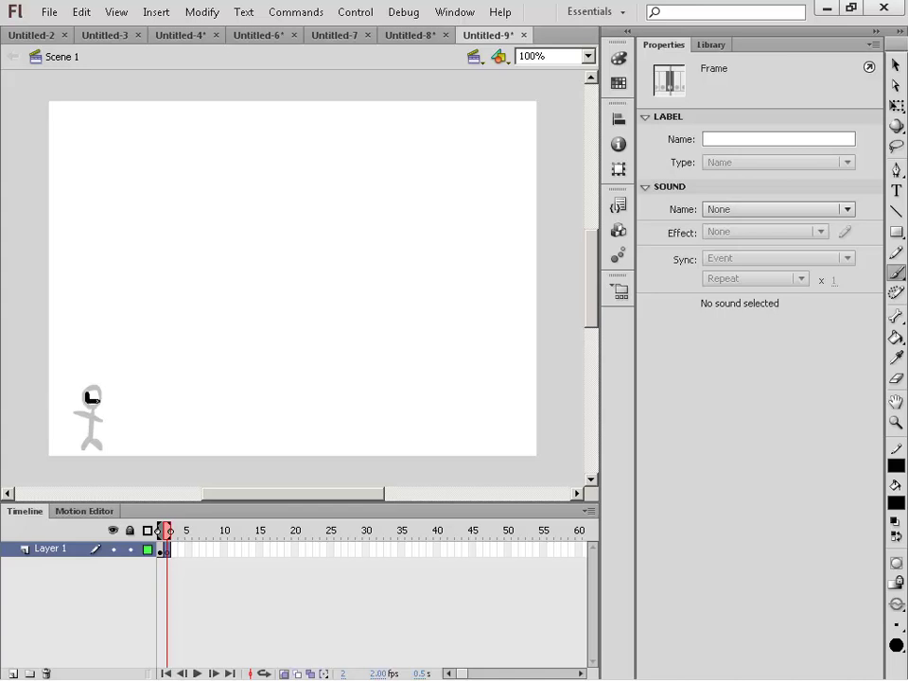
mouse_move(90, 398)
left_mouse_down()
mouse_move(98, 388)
mouse_move(103, 446)
mouse_move(91, 447)
mouse_move(112, 416)
mouse_move(78, 421)
left_mouse_up()
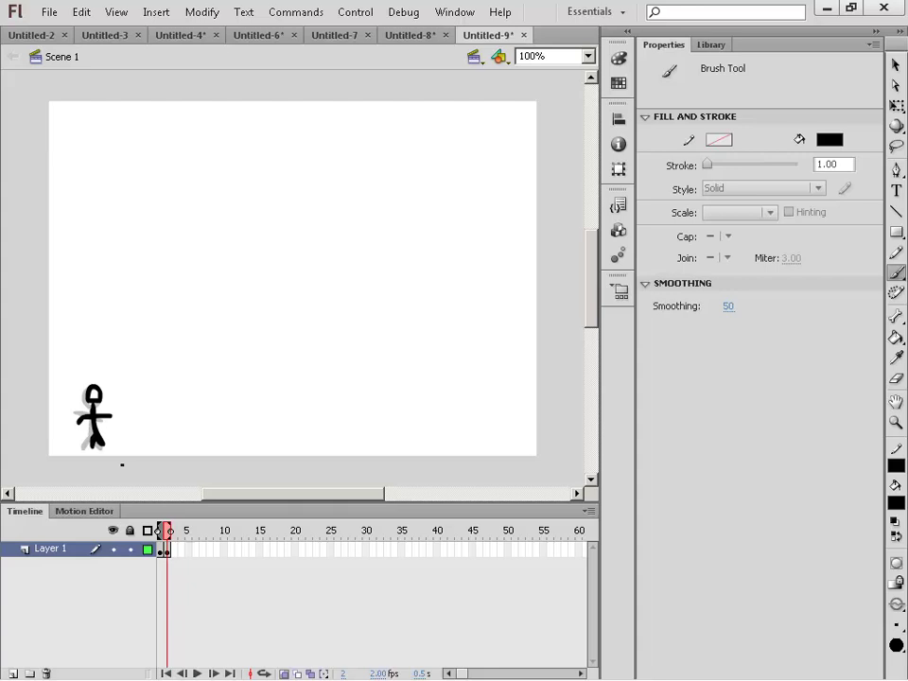
Step: Add a keyframe at frame 3, then take it back
right_click(174, 553)
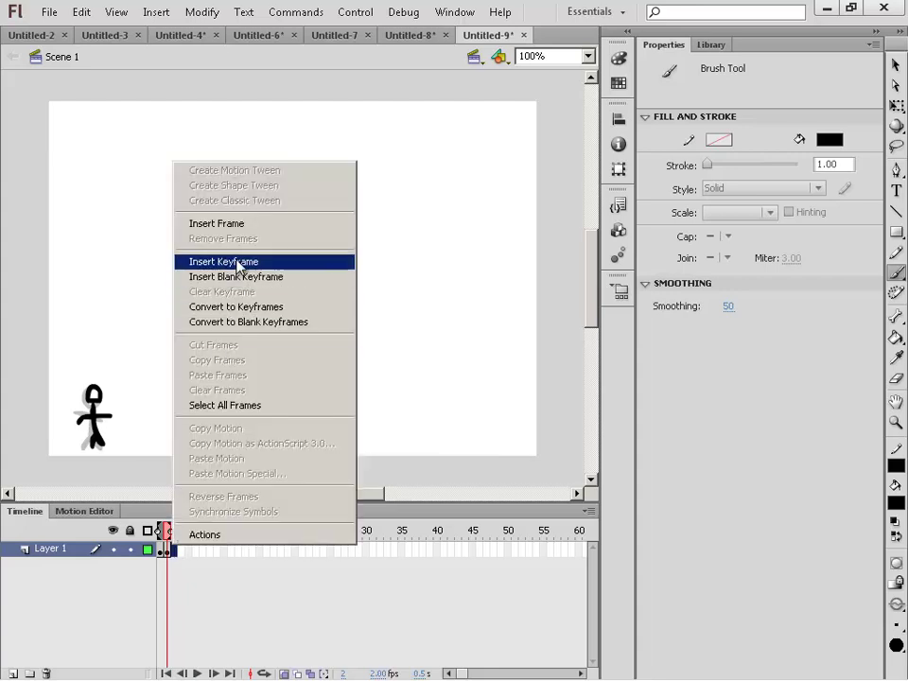
left_click(238, 262)
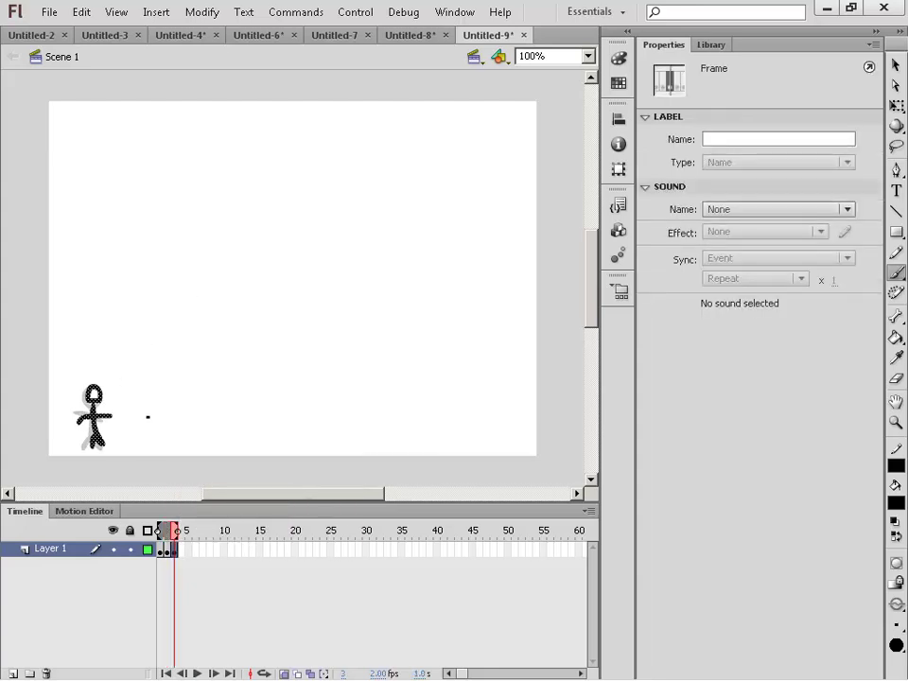
key("comma")
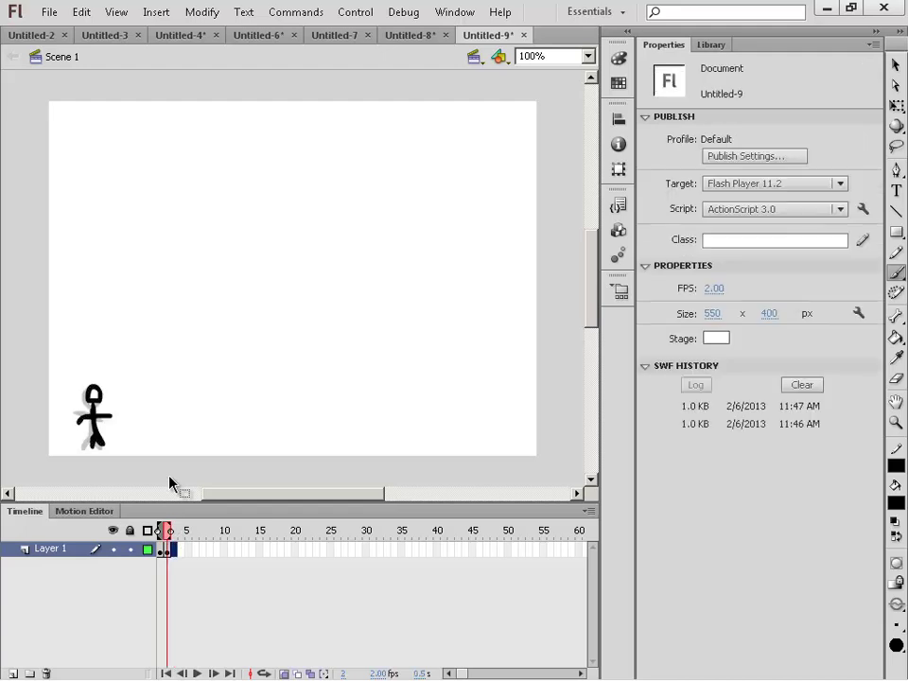
Step: Insert a blank keyframe at frame 3 and brush the third pose over the ghosts
right_click(175, 552)
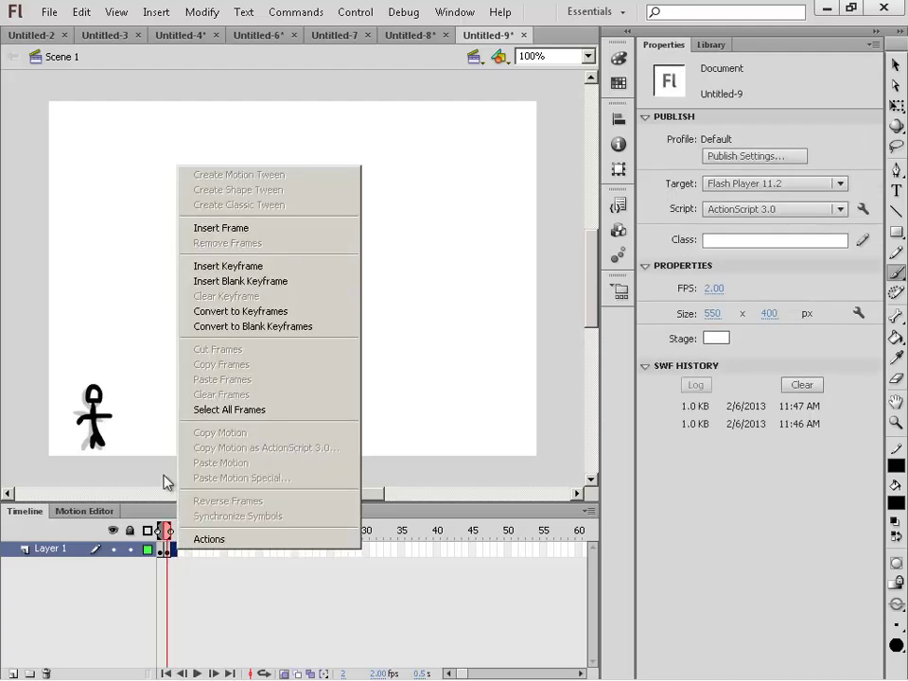
left_click(229, 281)
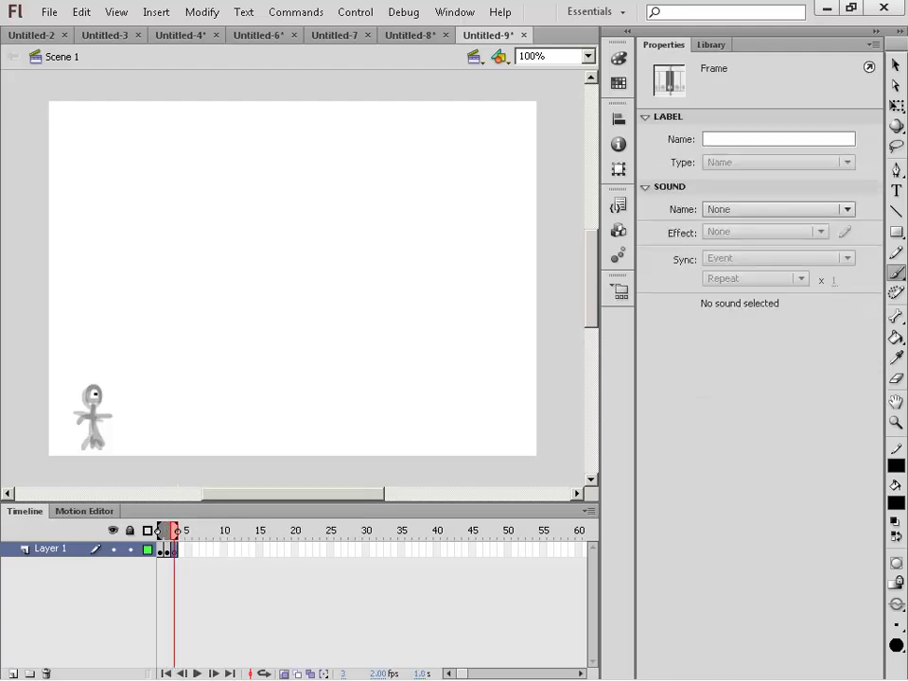
mouse_move(93, 390)
left_mouse_down()
mouse_move(110, 447)
mouse_move(90, 447)
mouse_move(117, 418)
mouse_move(81, 414)
left_mouse_up()
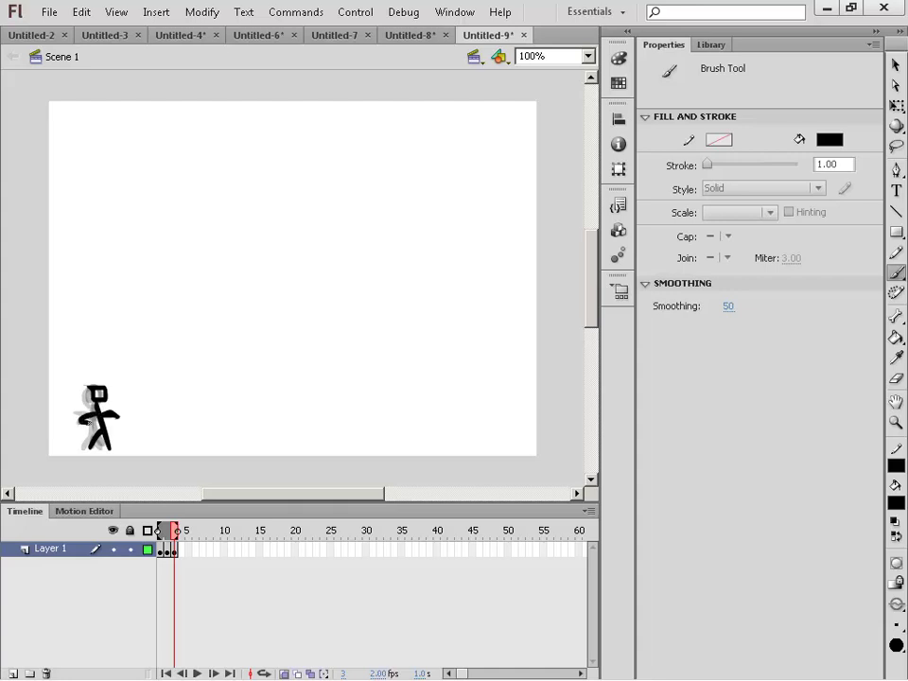
Step: Insert a blank keyframe at frame 4 and draw a crouching pose with the leg lifting right
right_click(183, 541)
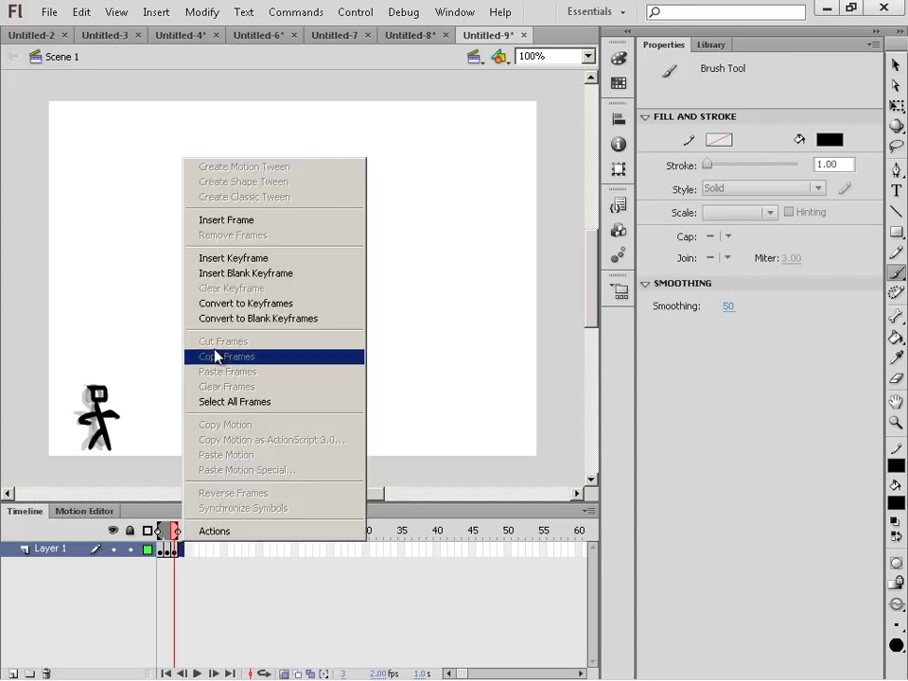
left_click(240, 275)
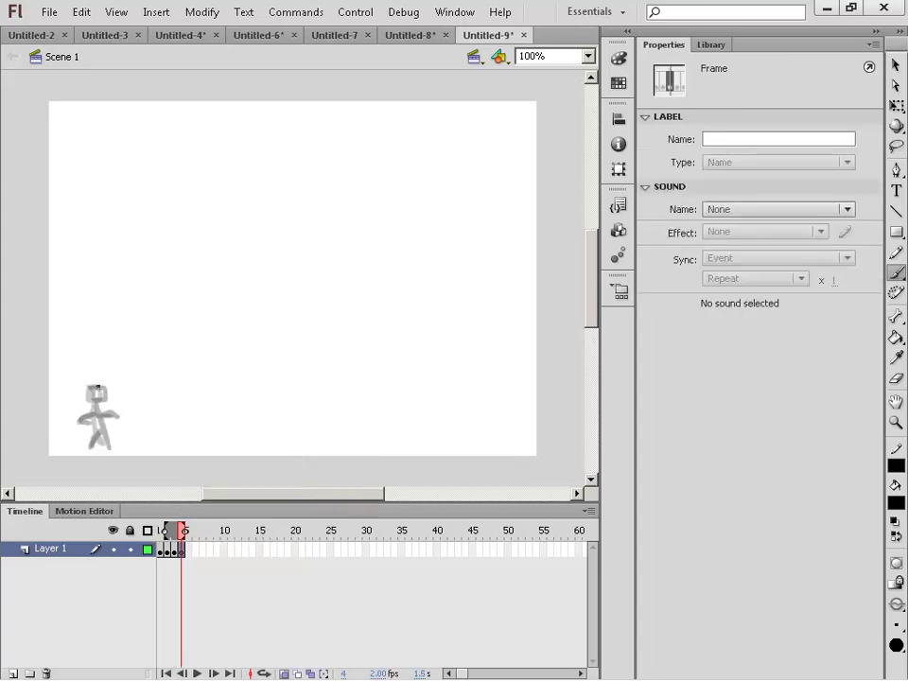
mouse_move(102, 387)
left_mouse_down()
mouse_move(115, 433)
mouse_move(123, 415)
left_mouse_up()
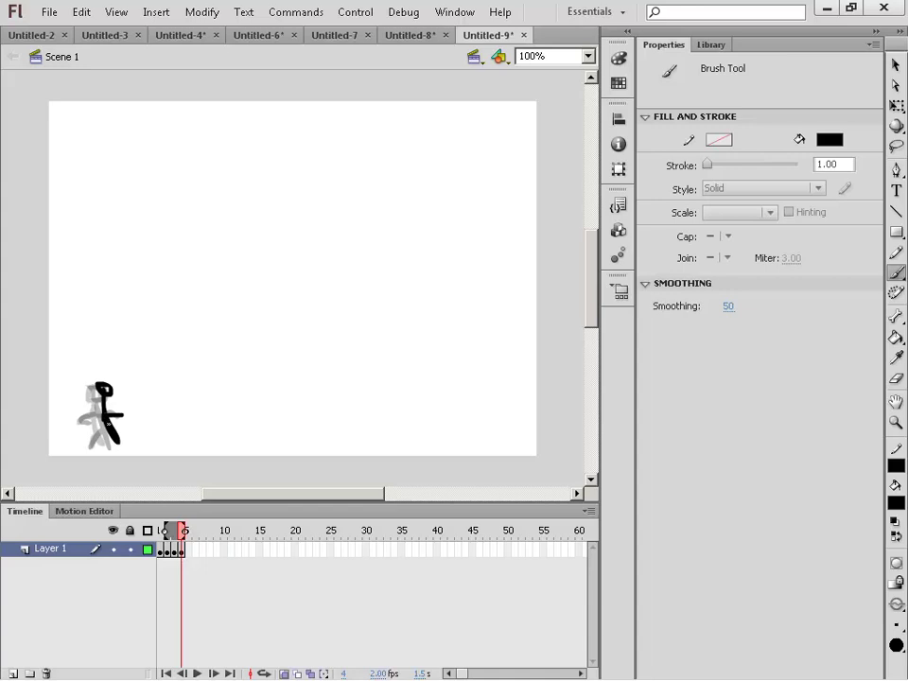
left_click_drag(111, 417, 133, 431)
Step: Insert a blank keyframe at frame 5 and brush a leaning pose with the leg out
right_click(188, 548)
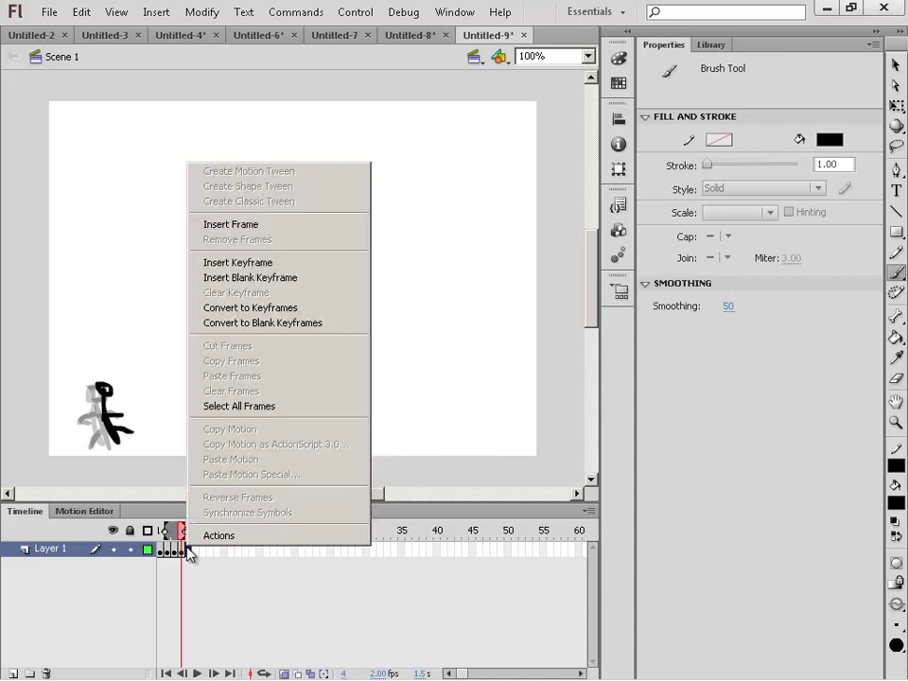
left_click(264, 279)
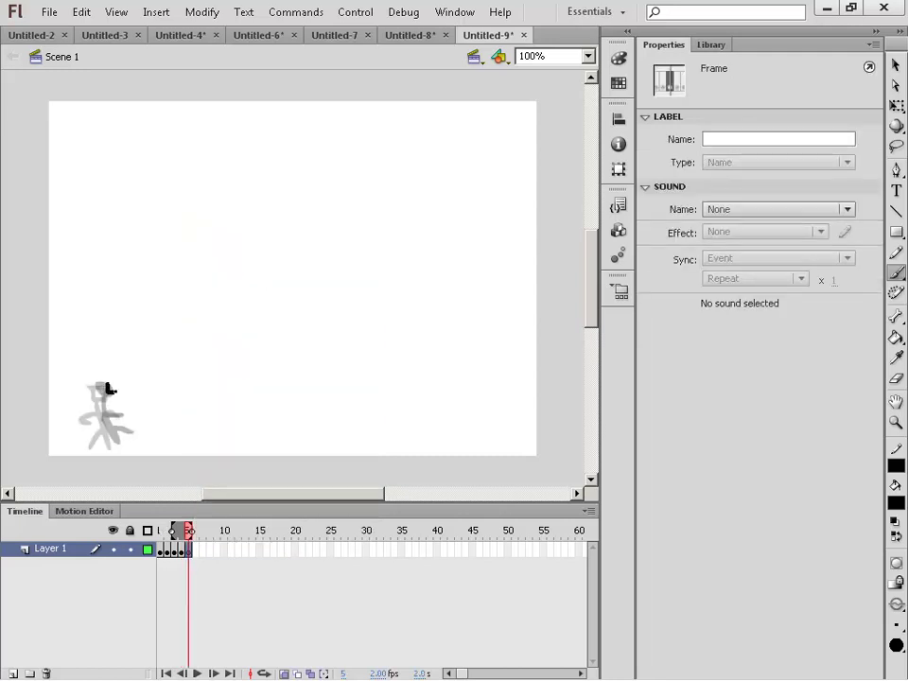
mouse_move(113, 386)
left_mouse_down()
mouse_move(124, 426)
mouse_move(148, 426)
mouse_move(148, 434)
left_mouse_up()
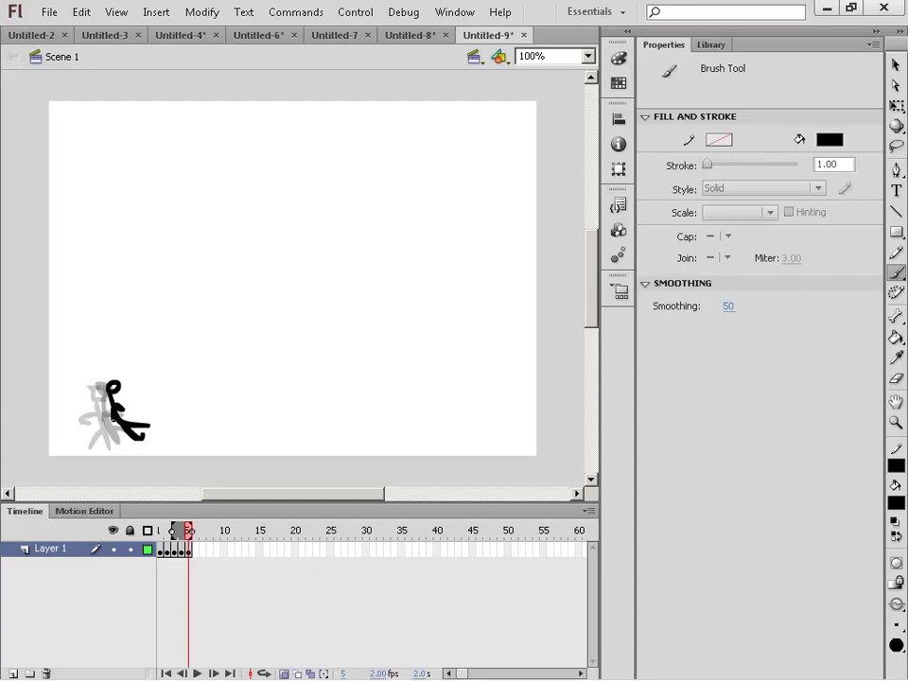
Step: Insert a blank keyframe at frame 6 and draw the leg kicking further out
right_click(199, 547)
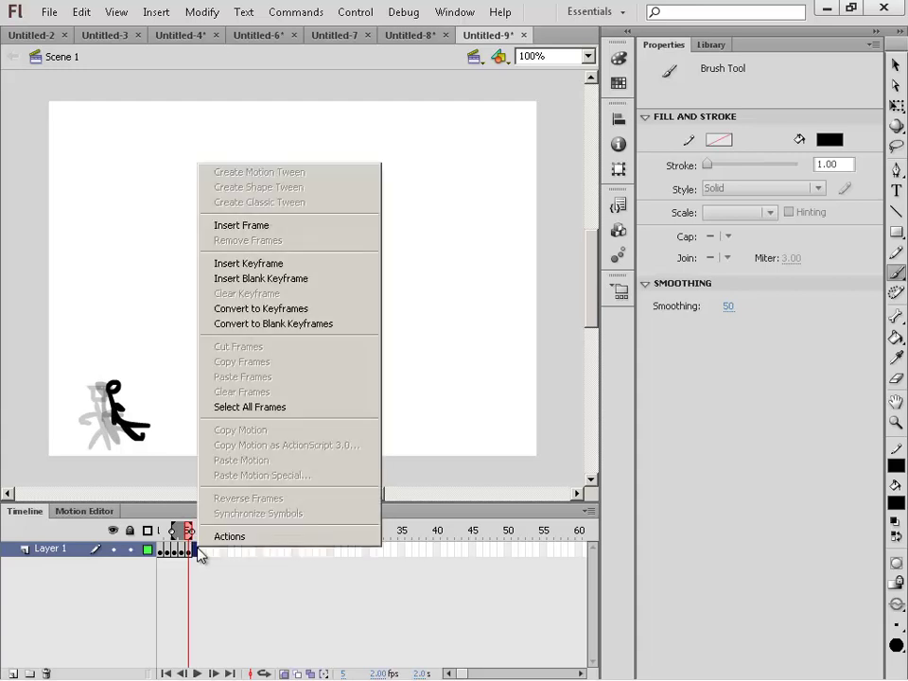
left_click(283, 279)
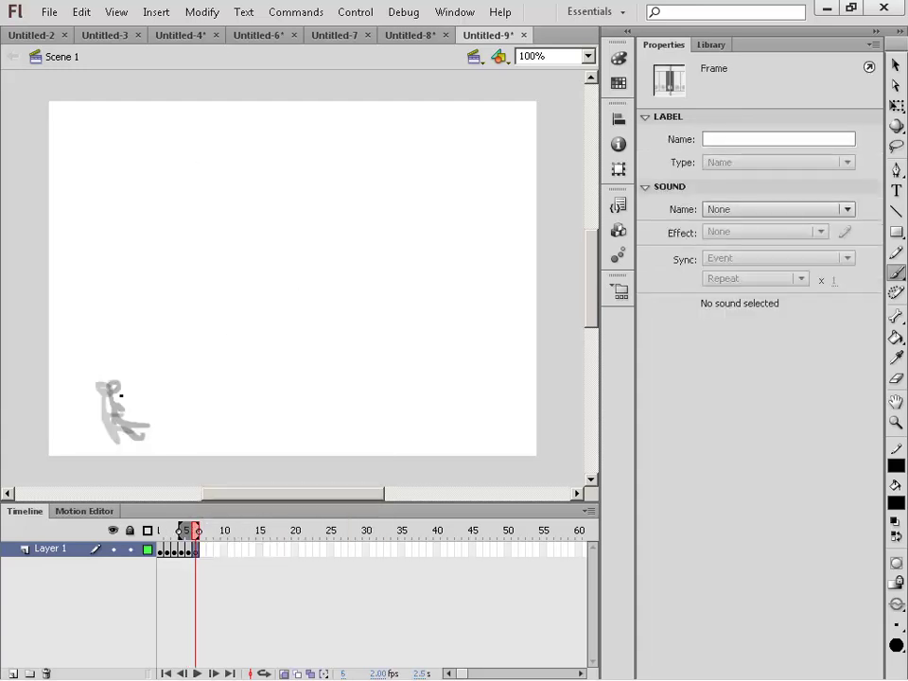
mouse_move(129, 388)
left_mouse_down()
mouse_move(113, 378)
mouse_move(124, 414)
mouse_move(178, 414)
mouse_move(136, 435)
mouse_move(145, 430)
mouse_move(133, 401)
left_mouse_up()
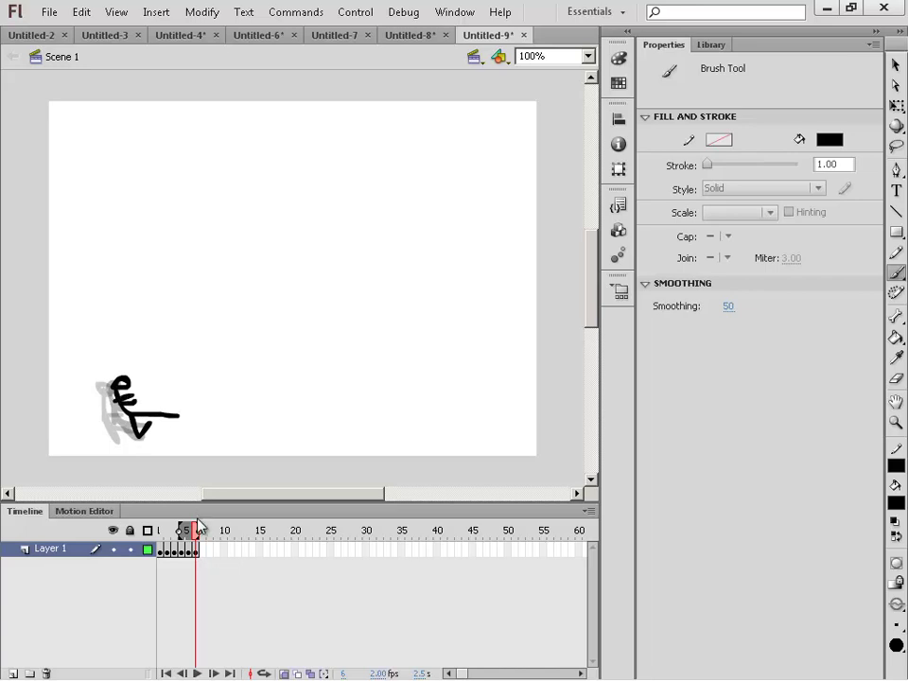
Step: Insert a blank keyframe at frame 7 and brush the reclining figure with its leg fully extended
right_click(206, 550)
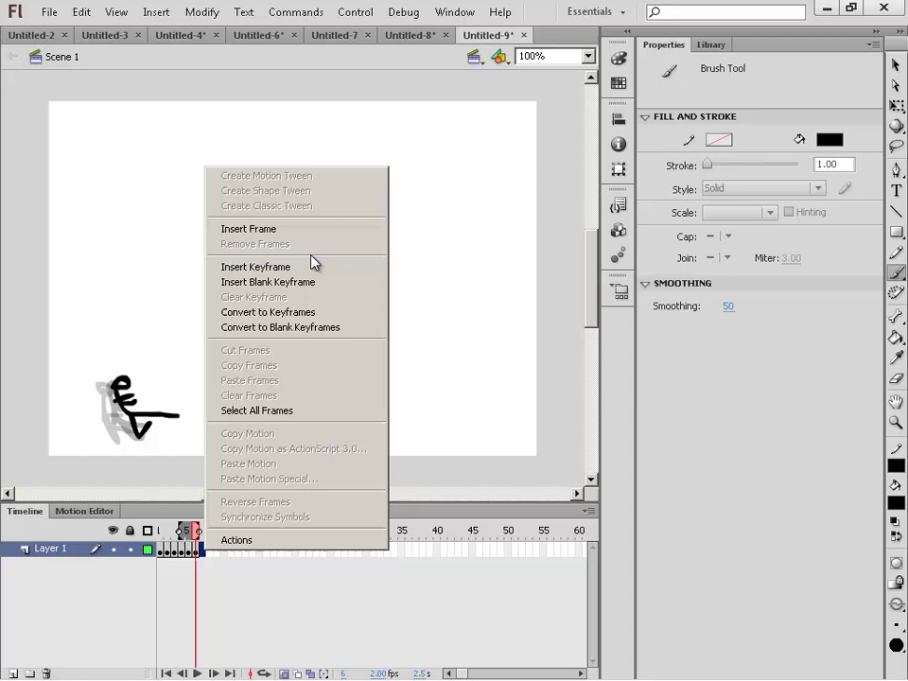
left_click(304, 282)
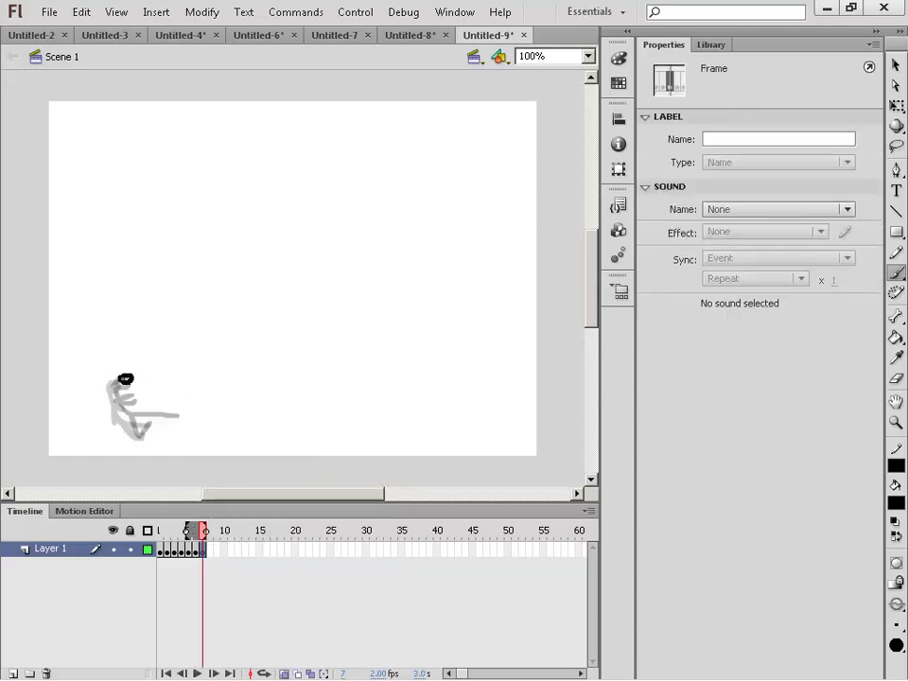
mouse_move(125, 378)
left_mouse_down()
mouse_move(132, 407)
mouse_move(190, 410)
mouse_move(164, 412)
left_mouse_up()
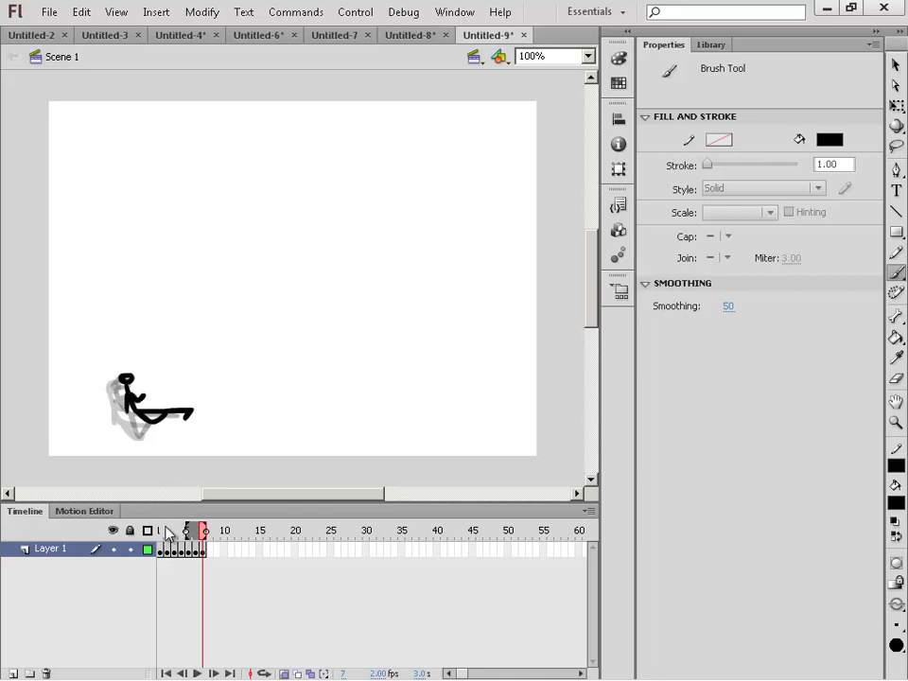
left_click(264, 540)
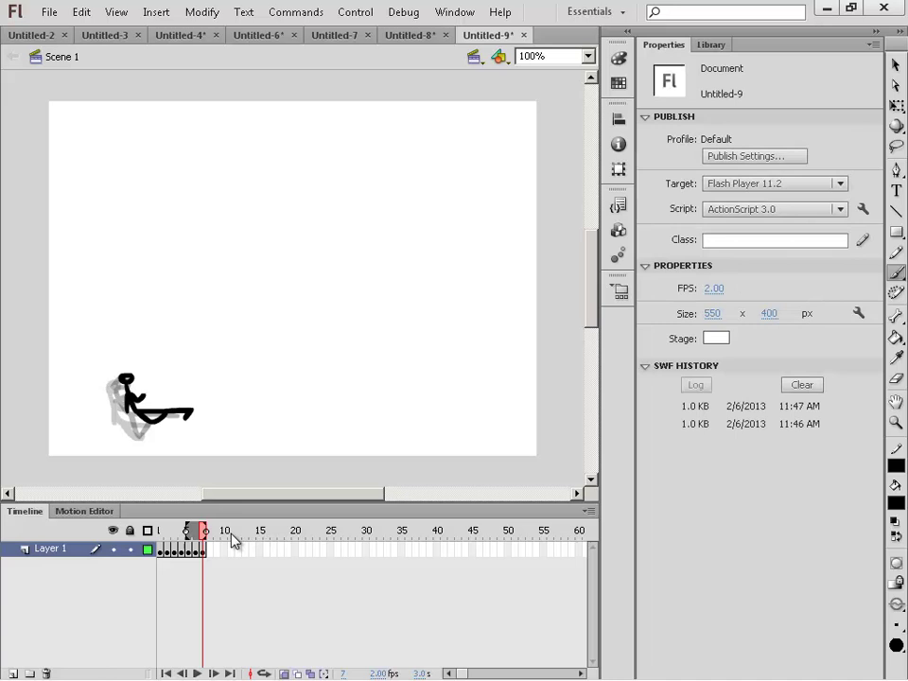
left_click_drag(216, 552, 268, 558)
left_click(177, 551)
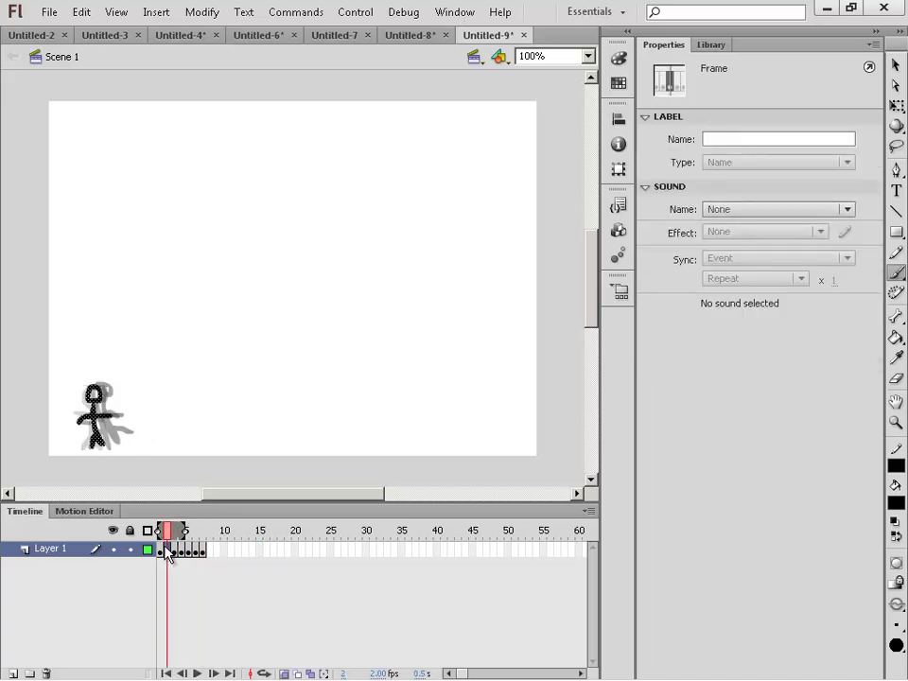
mouse_move(179, 553)
left_mouse_down()
mouse_move(169, 554)
mouse_move(216, 561)
mouse_move(172, 556)
mouse_move(204, 549)
left_mouse_up()
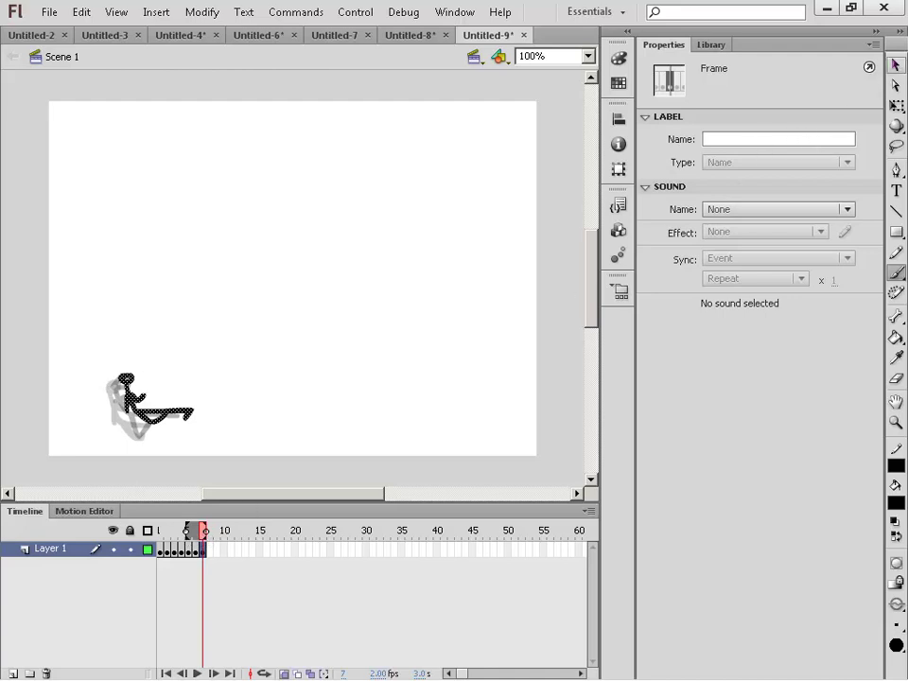
Step: Drag the onion-skin start marker back to frame 1, then run Test Movie
key("v")
left_click_drag(187, 531, 174, 532)
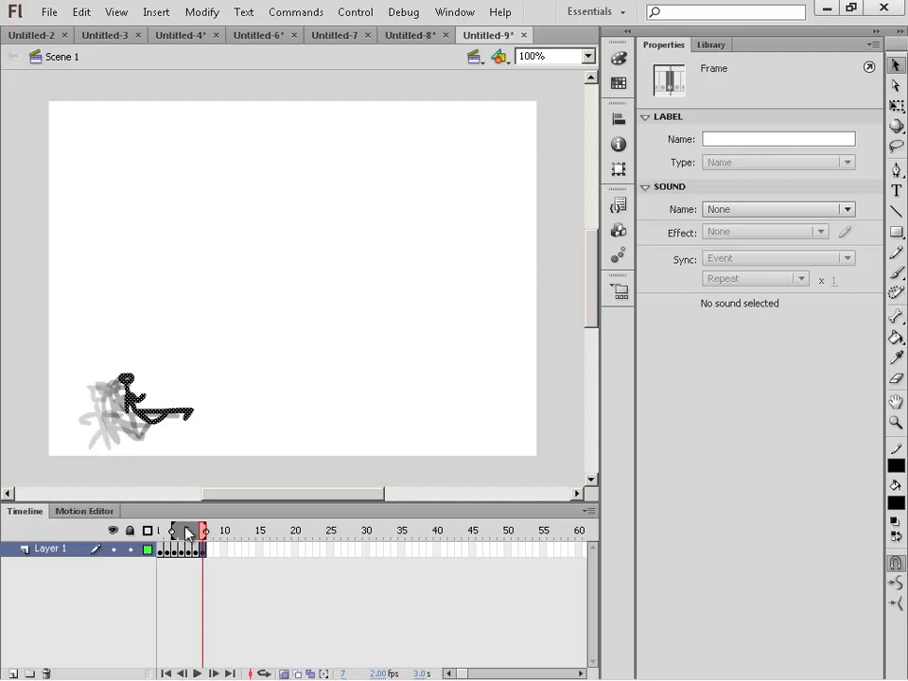
key("ctrl+Return")
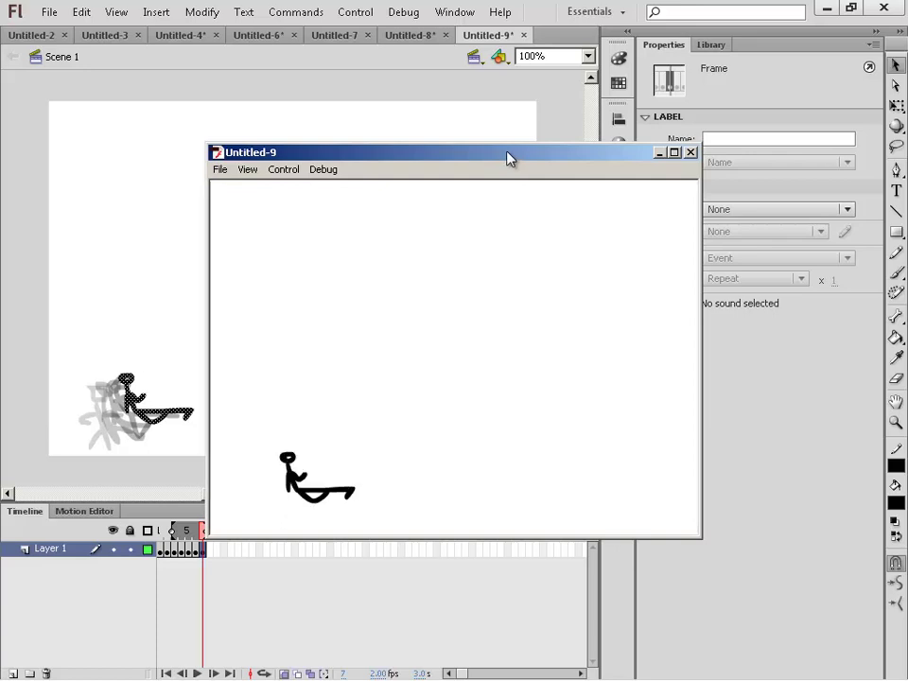
Step: Reposition the looping Flash Player test window up and left over the stage
left_click_drag(508, 158, 514, 138)
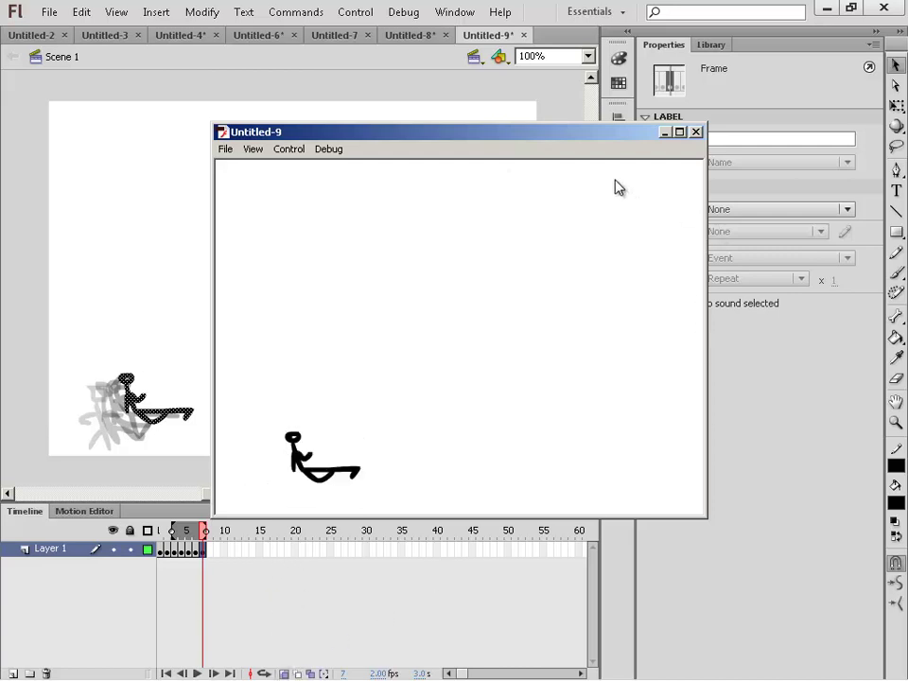
left_click_drag(572, 138, 538, 122)
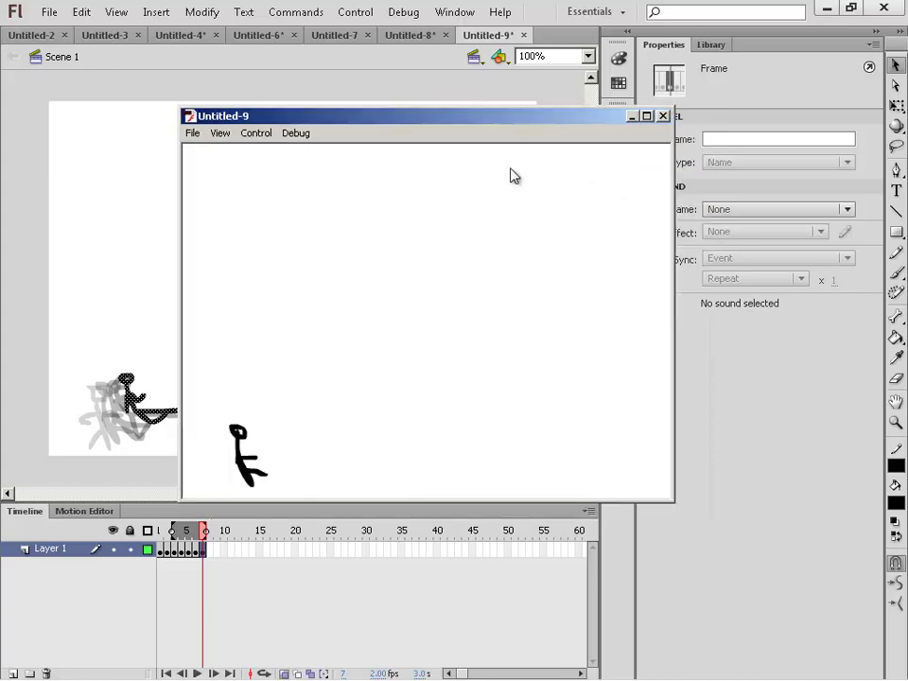